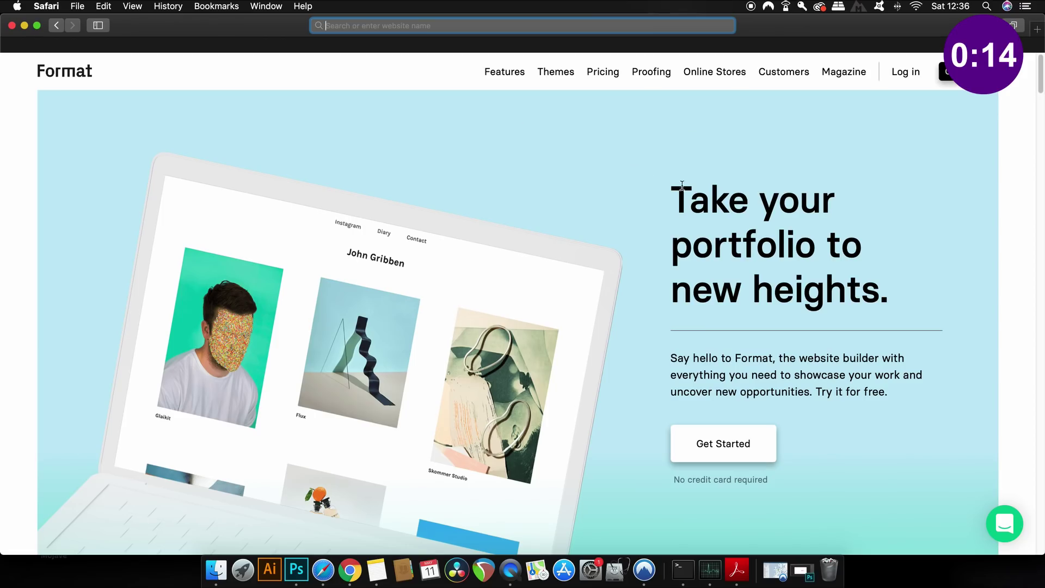
Scroll through the Format homepage's themes and showcase sections, then open Browse portfolios
{"action": "scroll", "coordinate": [727, 298], "scroll_direction": "down", "scroll_amount": 2}
{"action": "scroll", "coordinate": [727, 298], "scroll_direction": "down", "scroll_amount": 3}
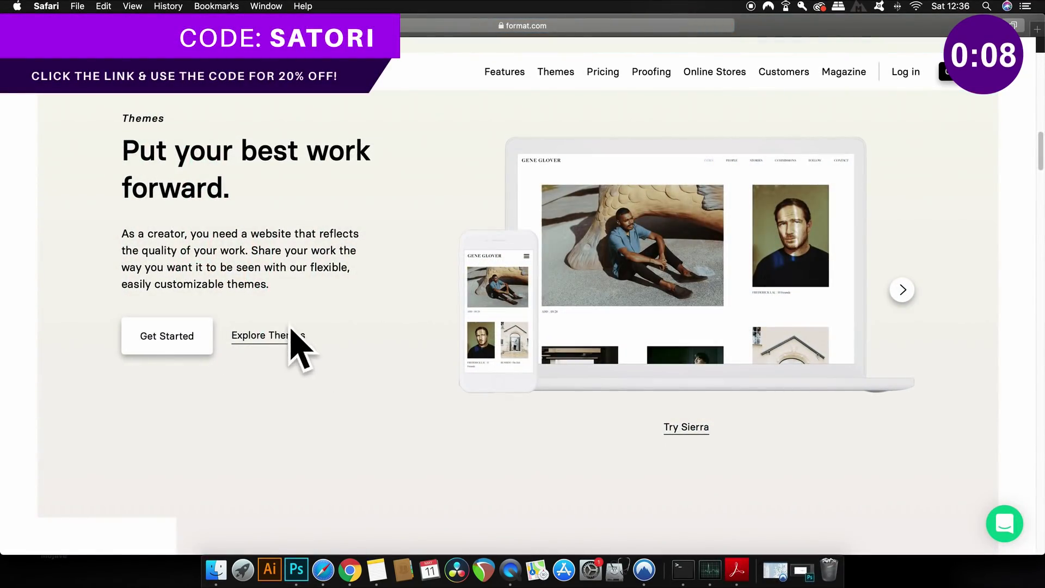
{"action": "scroll", "coordinate": [408, 376], "scroll_direction": "down", "scroll_amount": 10}
{"action": "scroll", "coordinate": [411, 377], "scroll_direction": "up", "scroll_amount": 2}
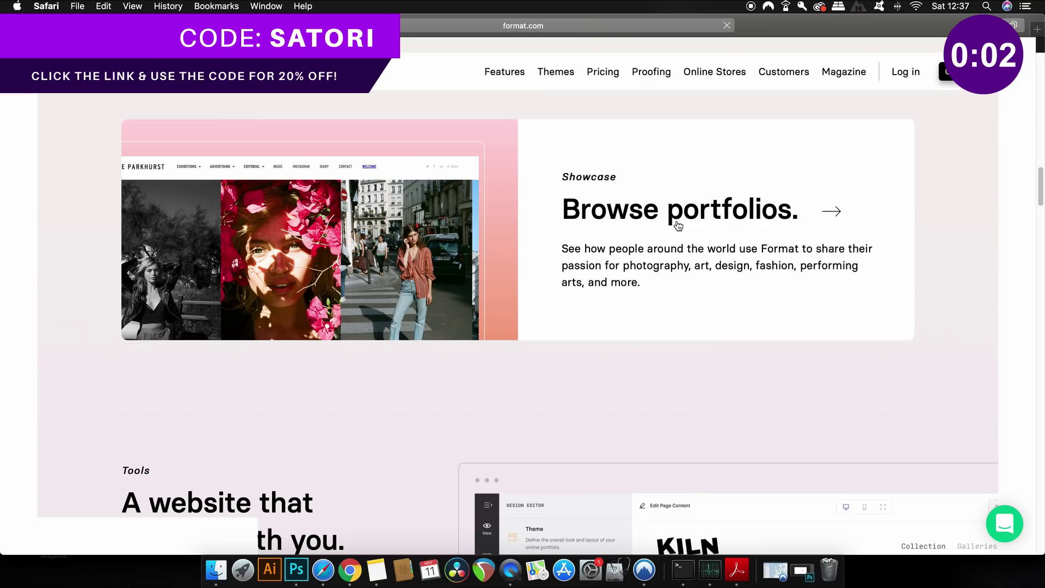
{"action": "left_click", "coordinate": [678, 225]}
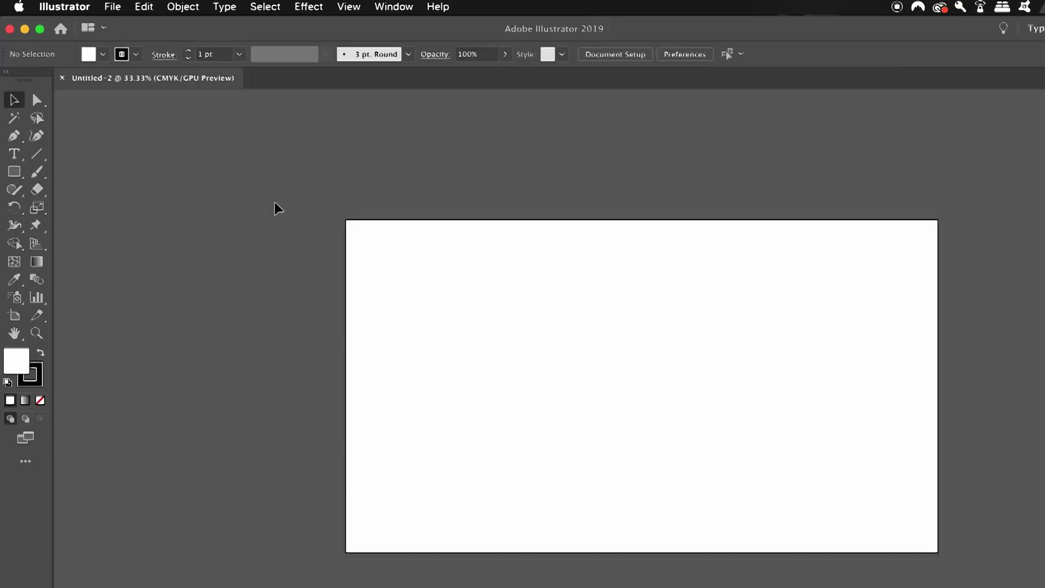
{"action": "left_click", "coordinate": [41, 113]}
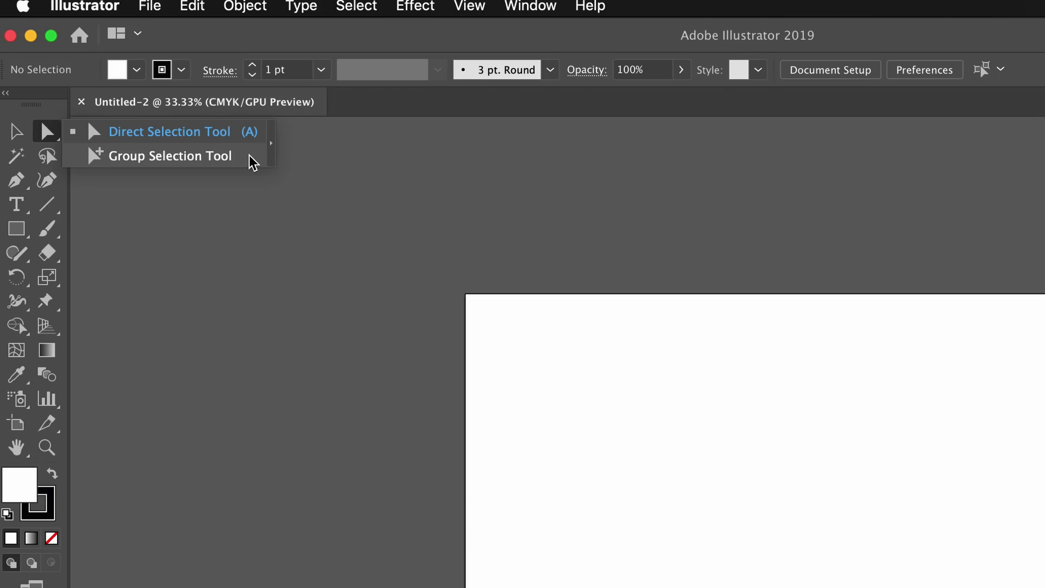
{"action": "left_click", "coordinate": [168, 220]}
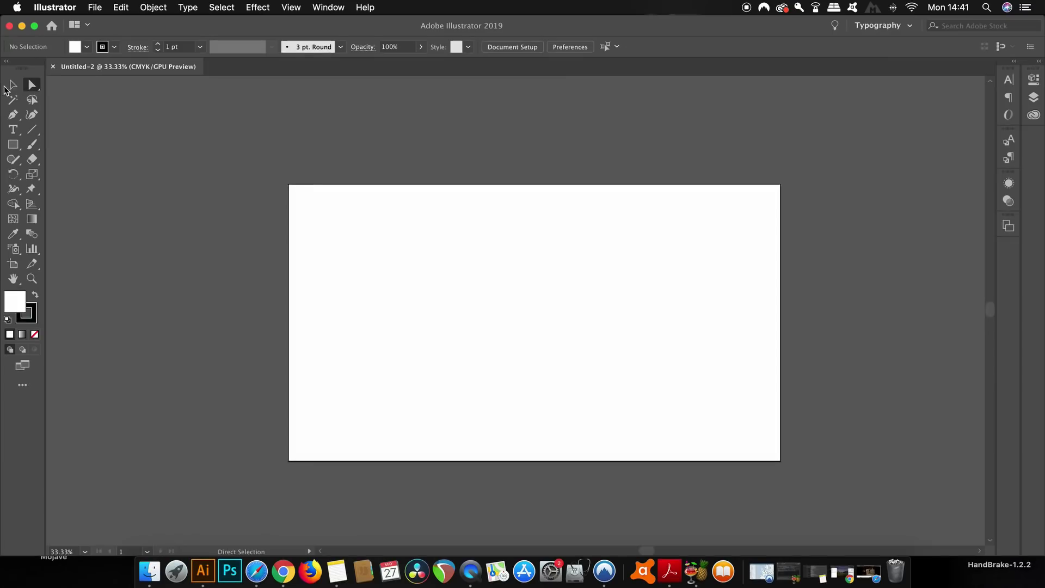
{"action": "left_click", "coordinate": [6, 87]}
Assign \ as the Group Selection tool's keyboard shortcut, taking it from Line Segment
{"action": "left_click", "coordinate": [115, 6]}
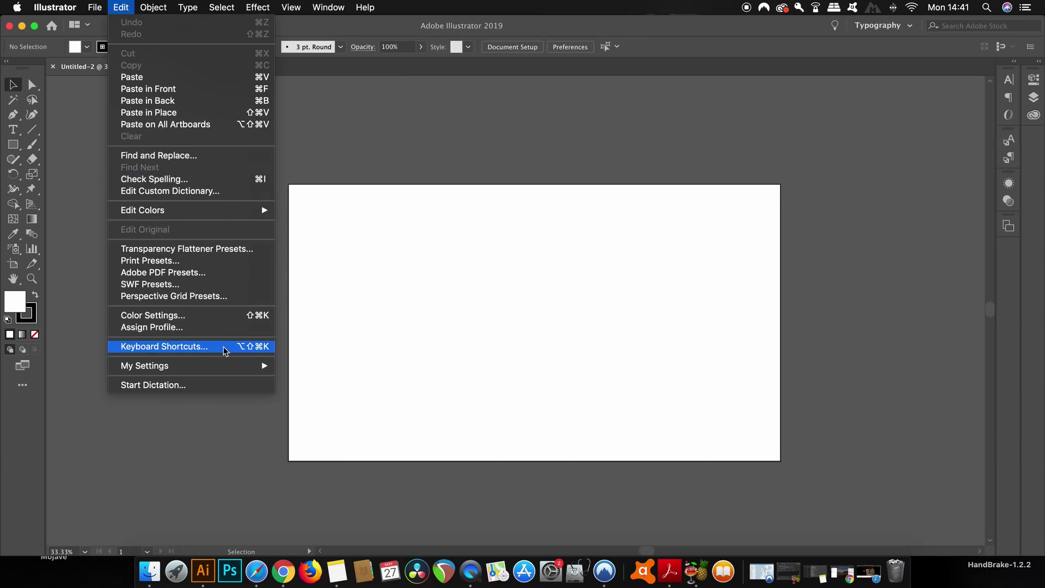
{"action": "left_click", "coordinate": [225, 348]}
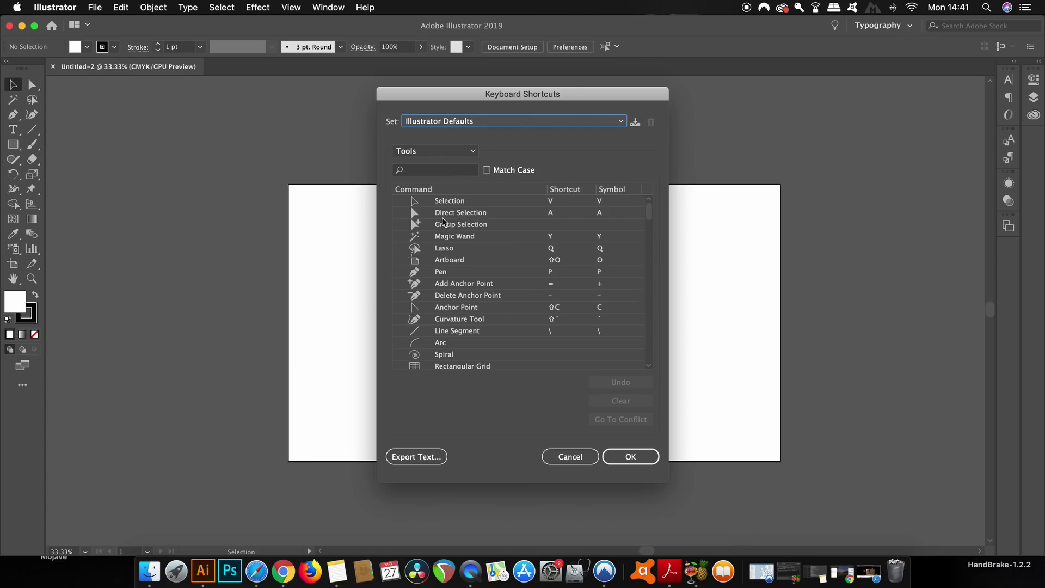
{"action": "left_click", "coordinate": [556, 225]}
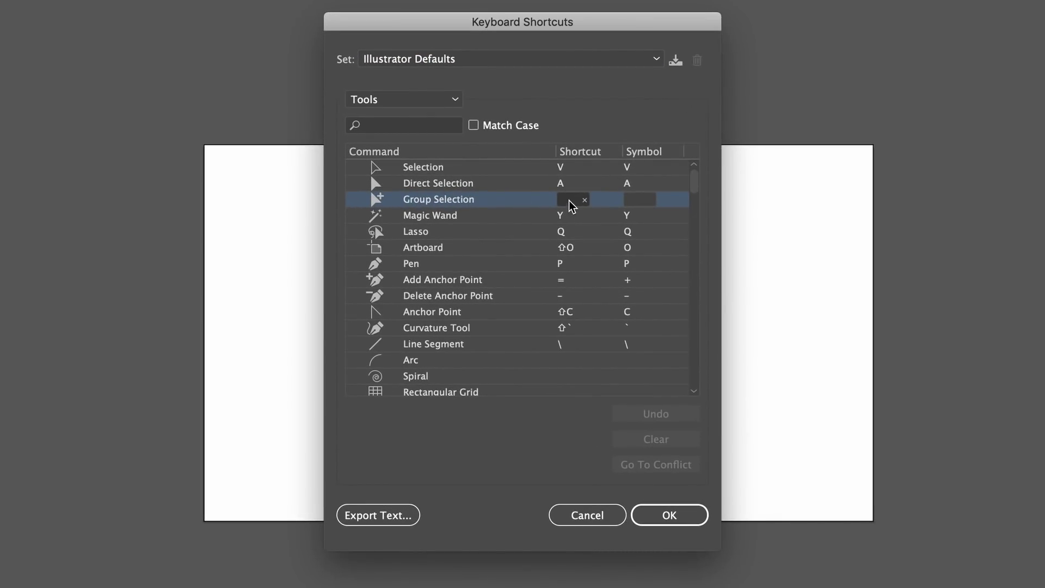
{"action": "left_click", "coordinate": [569, 202]}
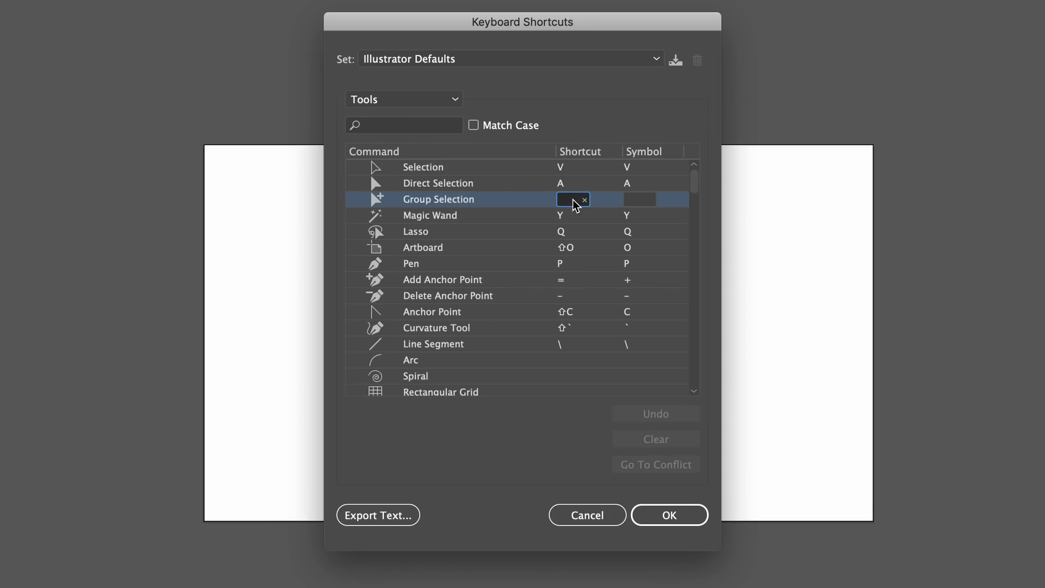
{"action": "scroll", "coordinate": [573, 204], "scroll_direction": "down", "scroll_amount": 1}
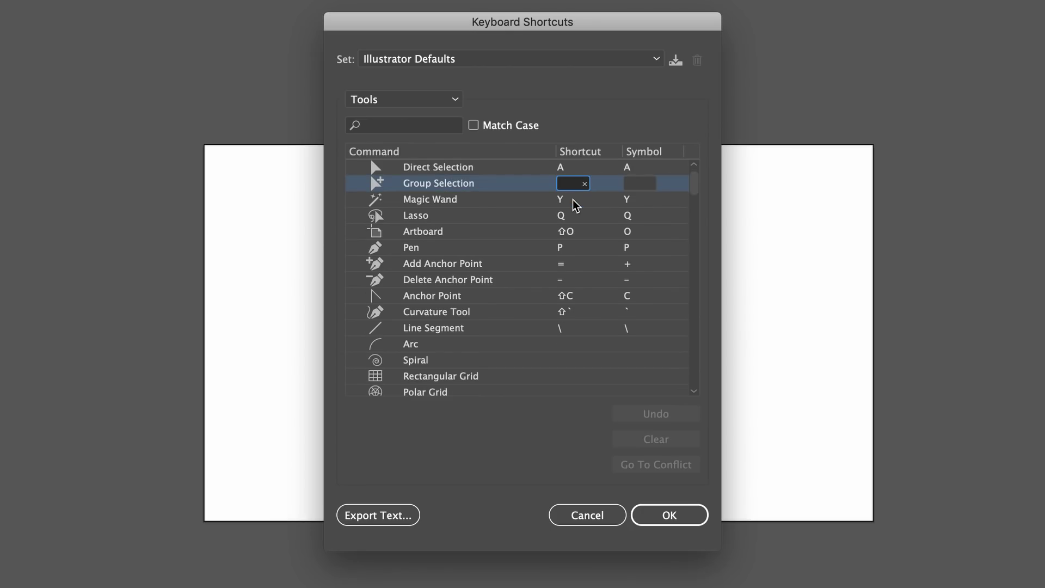
{"action": "type", "text": "\\"}
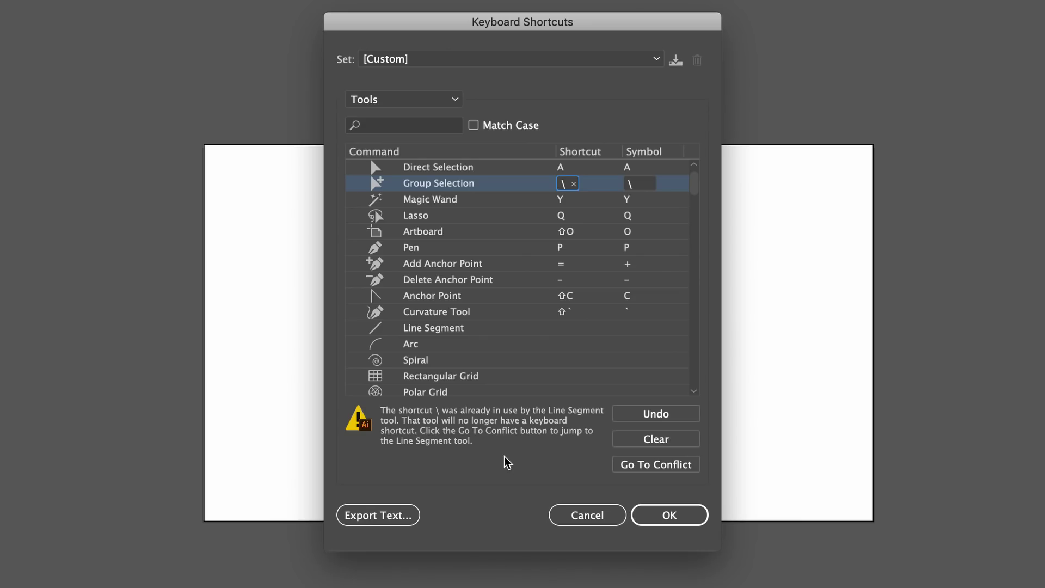
{"action": "left_click", "coordinate": [667, 520]}
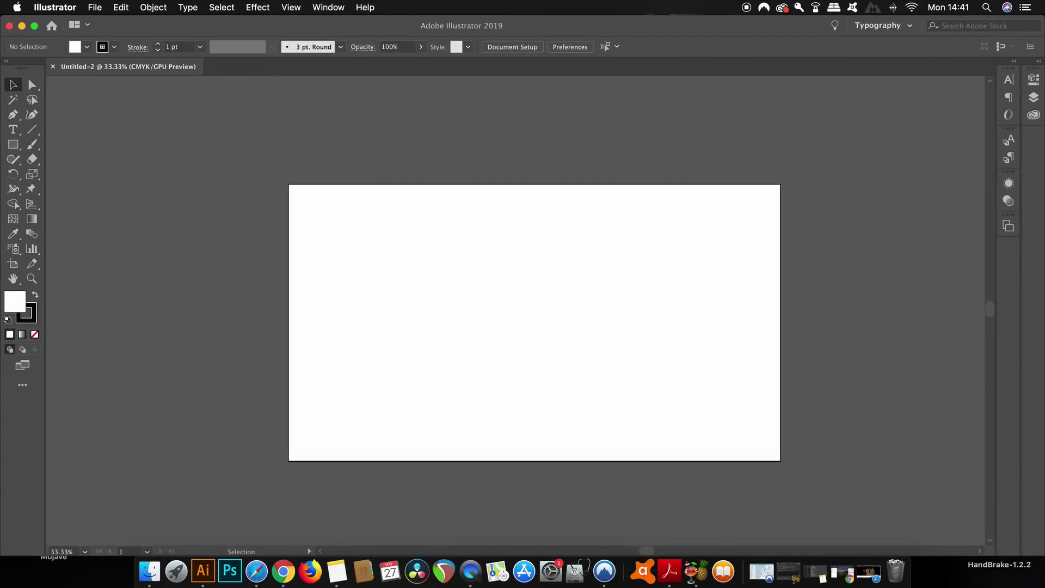
Check the Direct Selection flyout lists Group Selection Tool (\), test it, then return to Selection
{"action": "left_click_drag", "start_coordinate": [31, 85], "coordinate": [127, 103]}
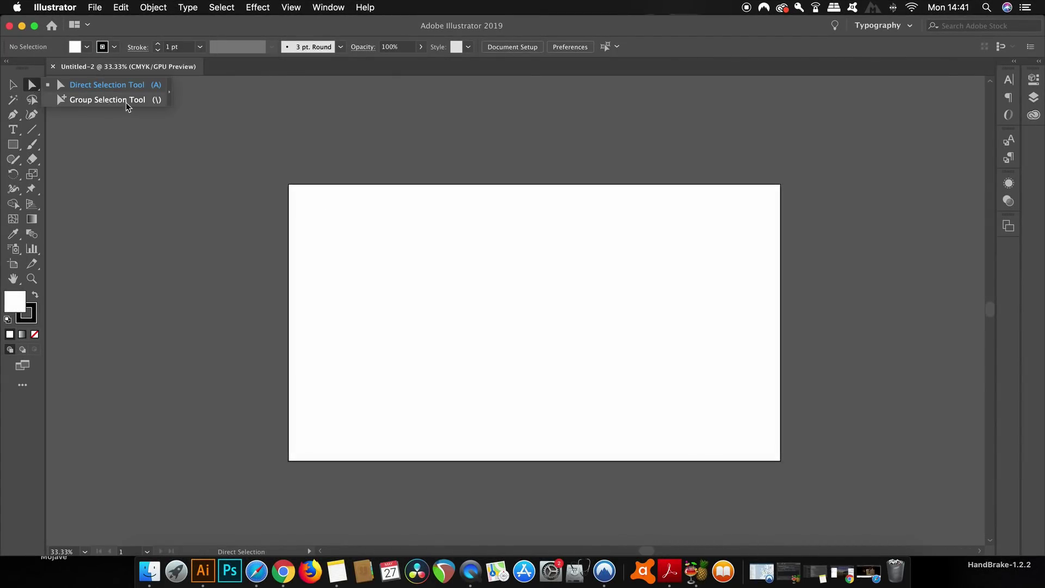
{"action": "left_click", "coordinate": [21, 86]}
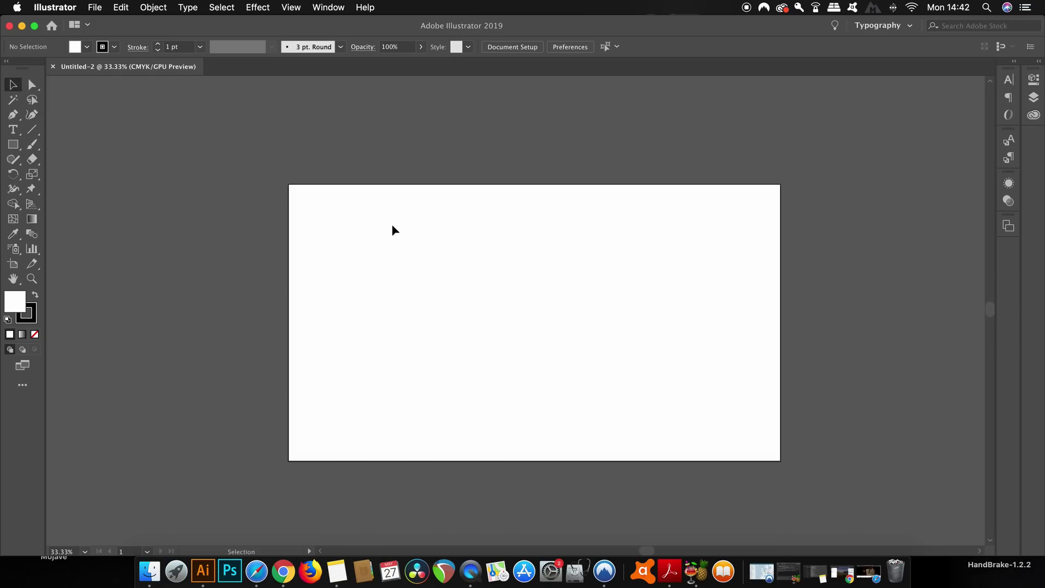
{"action": "key", "text": "a"}
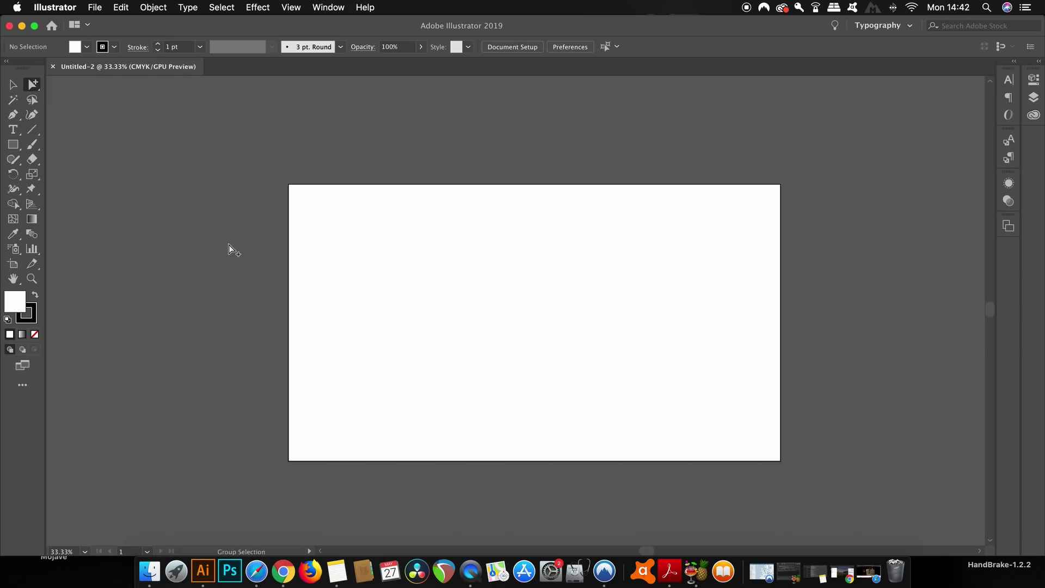
{"action": "scroll", "coordinate": [234, 250], "scroll_direction": "left", "scroll_amount": 1}
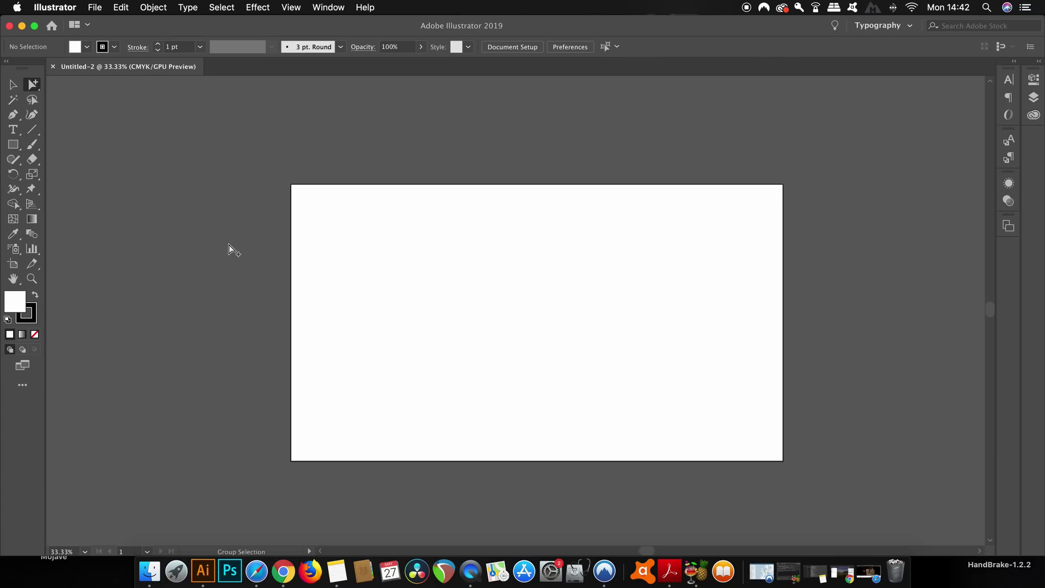
{"action": "key", "text": "v"}
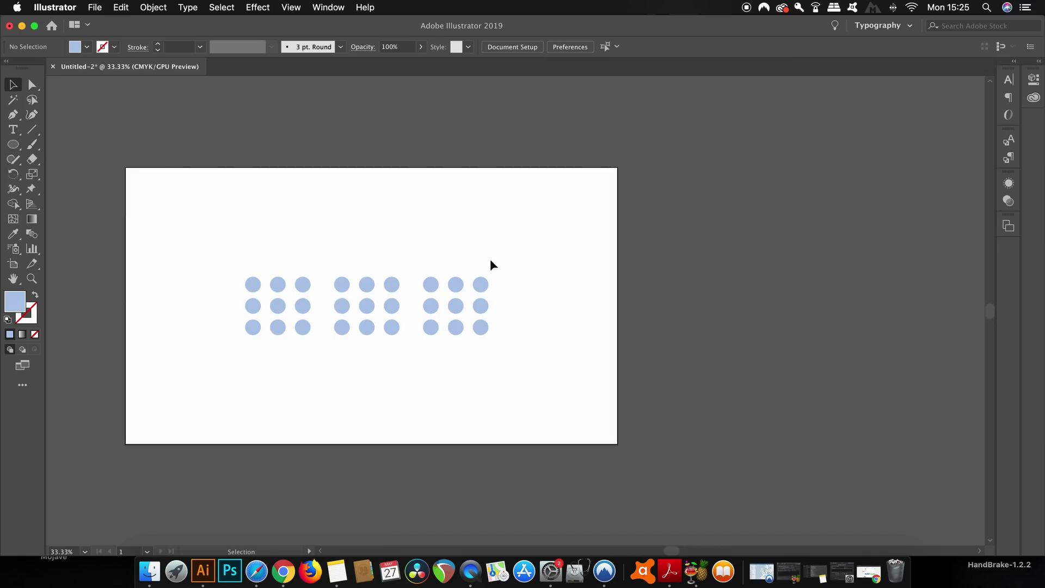
Zoom in and drag the circle grids to show they move as one group, then undo
{"action": "key", "text": "super+equal"}
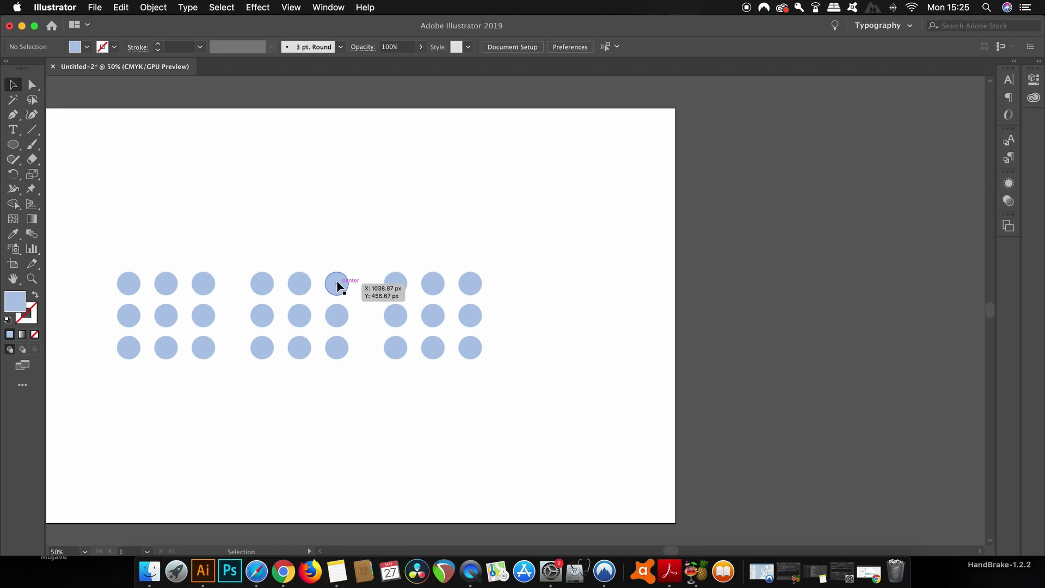
{"action": "left_click_drag", "start_coordinate": [337, 285], "coordinate": [350, 221]}
{"action": "key", "text": "super+z"}
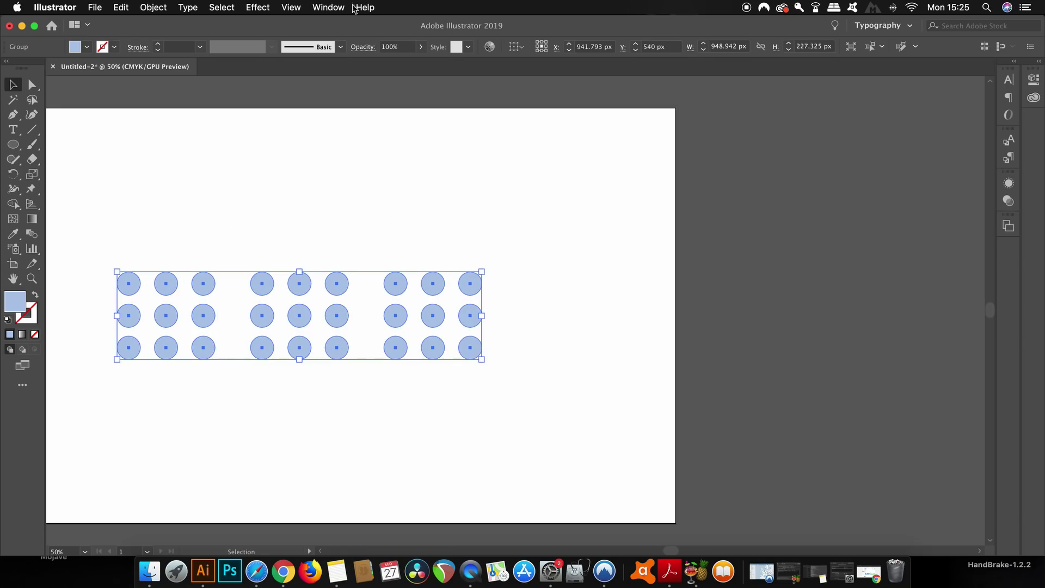
{"action": "left_click", "coordinate": [388, 185]}
{"action": "left_click", "coordinate": [342, 6]}
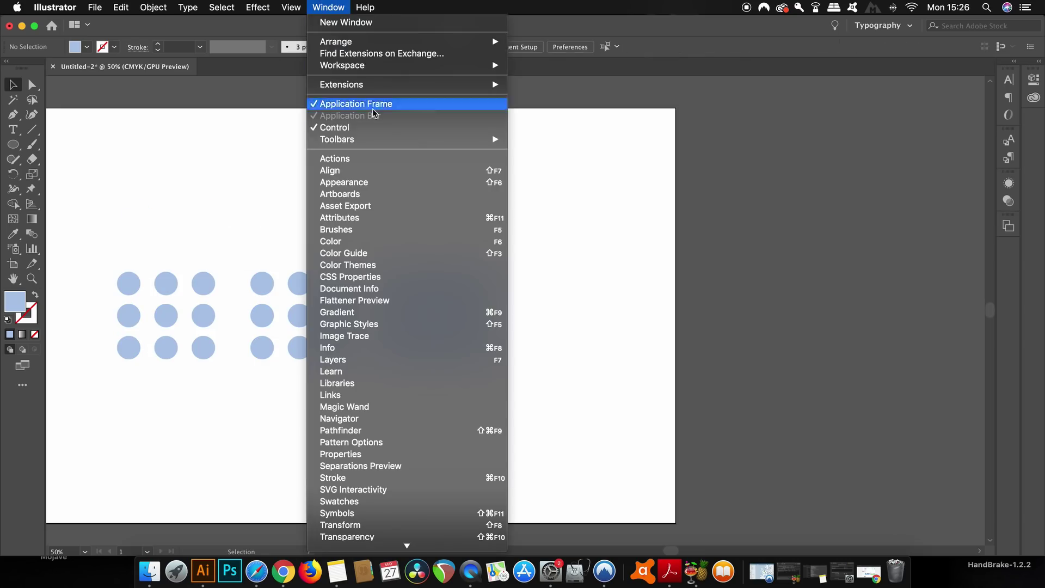
Show the Layers panel beside the artwork and toggle Mani Group's visibility off and on
{"action": "left_click", "coordinate": [410, 361]}
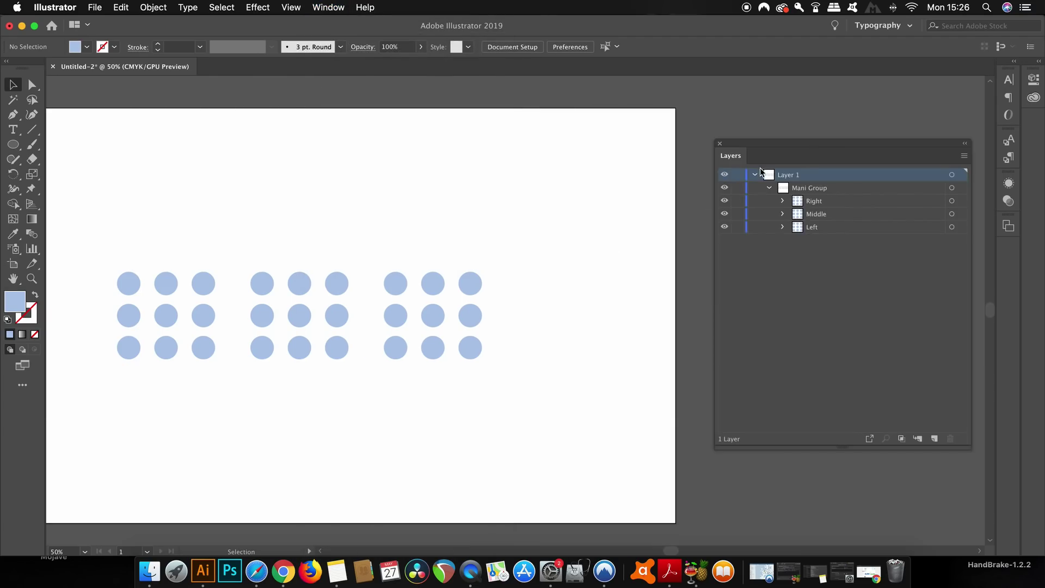
{"action": "left_click_drag", "start_coordinate": [809, 149], "coordinate": [665, 156]}
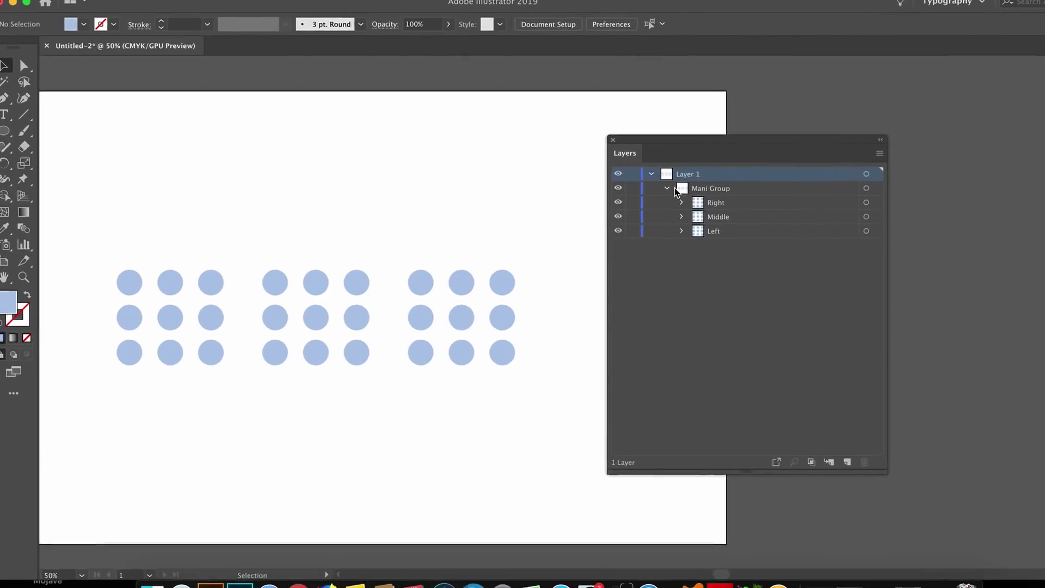
{"action": "left_click", "coordinate": [666, 188]}
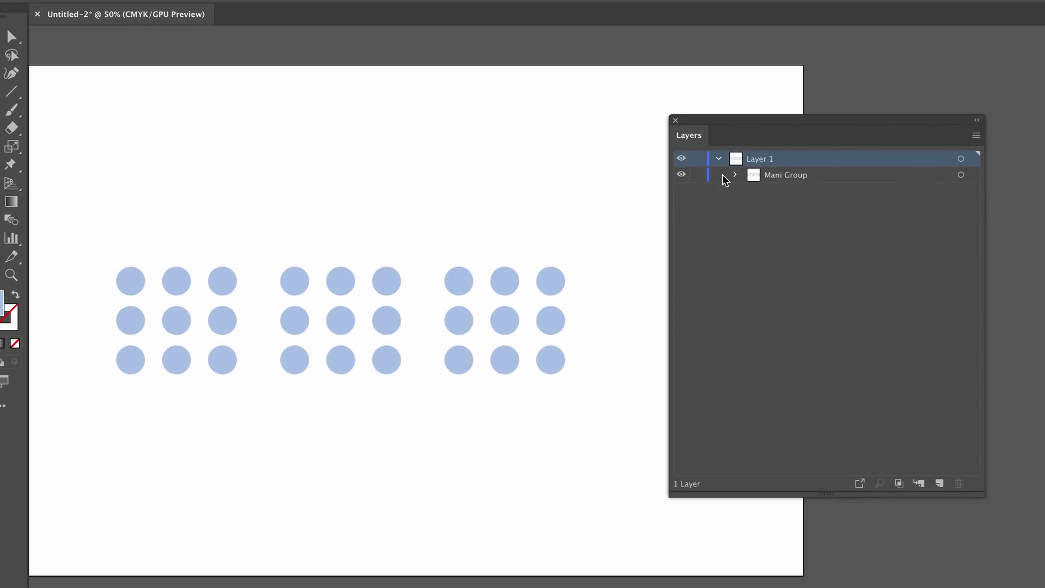
{"action": "left_click", "coordinate": [618, 188]}
{"action": "left_click", "coordinate": [681, 175]}
{"action": "left_click", "coordinate": [736, 175]}
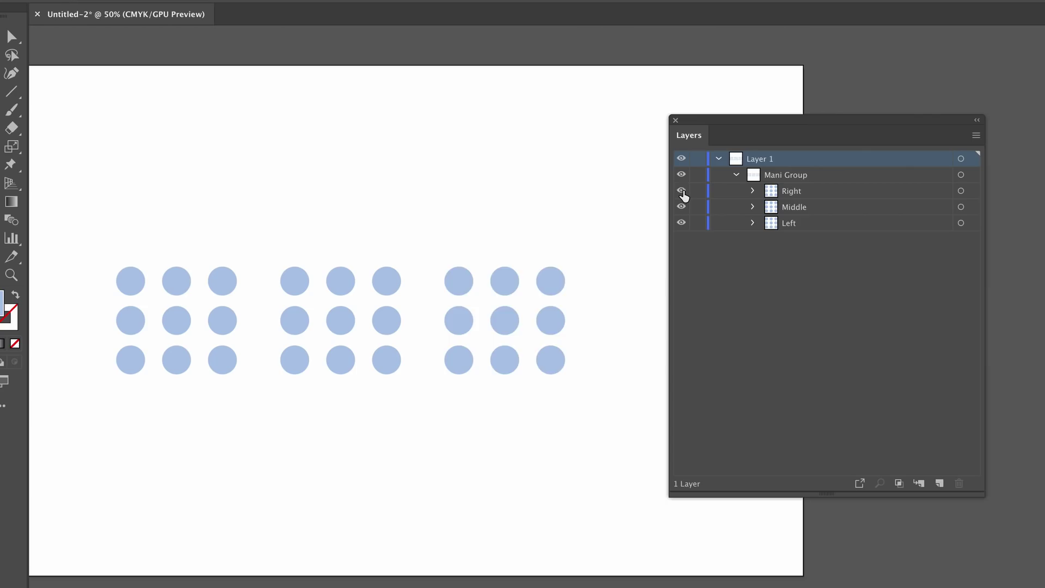
Toggle the Right and Middle sub-groups off and on, then reposition the panel and artwork
{"action": "left_click", "coordinate": [681, 191]}
{"action": "left_click", "coordinate": [682, 191]}
{"action": "left_click", "coordinate": [680, 207]}
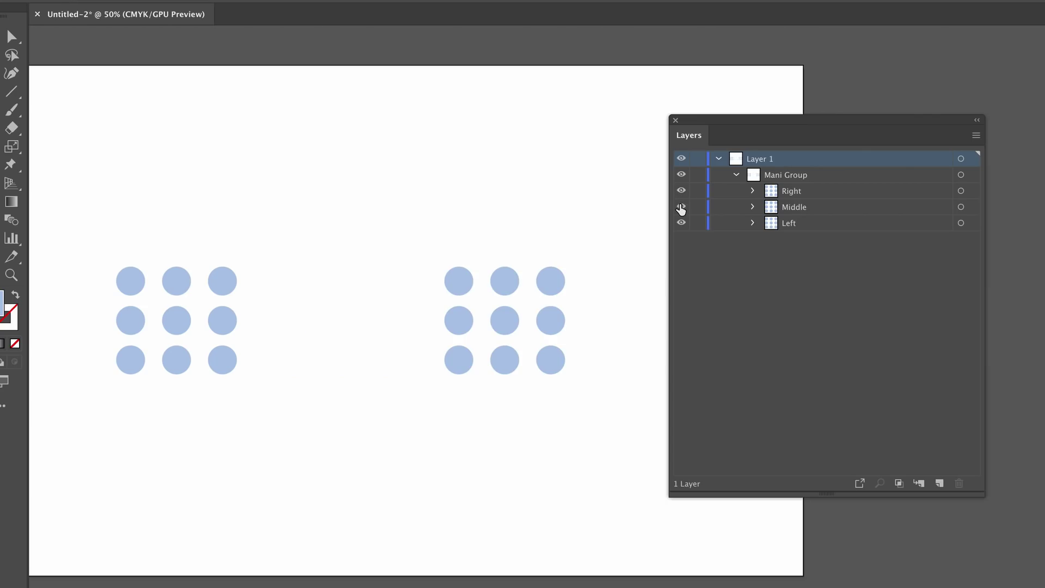
{"action": "left_click", "coordinate": [680, 207]}
{"action": "left_click_drag", "start_coordinate": [716, 125], "coordinate": [800, 140]}
{"action": "left_click_drag", "start_coordinate": [534, 180], "coordinate": [592, 183]}
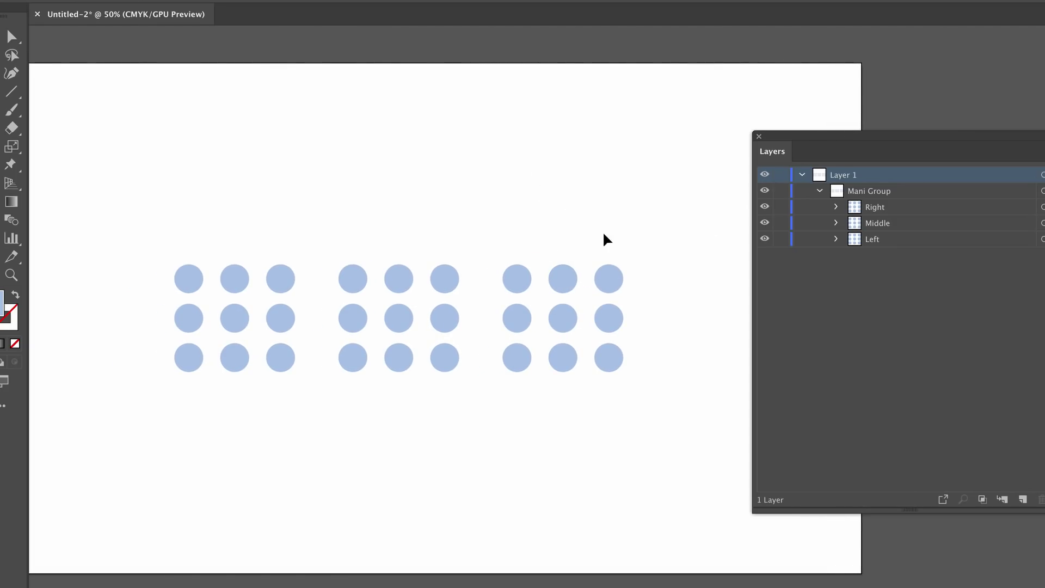
{"action": "key", "text": "a"}
{"action": "left_click_drag", "start_coordinate": [190, 282], "coordinate": [194, 219]}
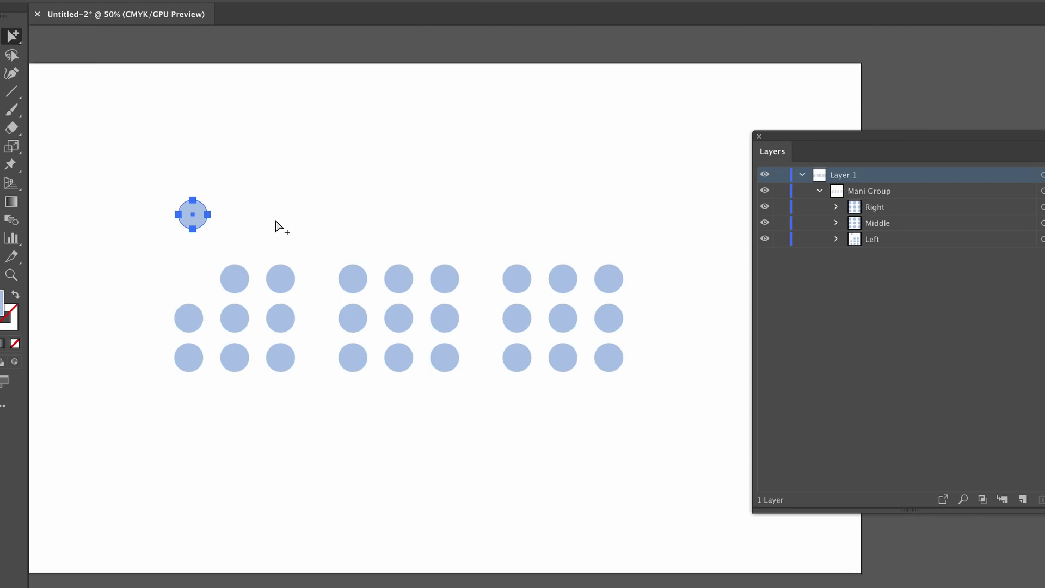
{"action": "key", "text": "ctrl+z"}
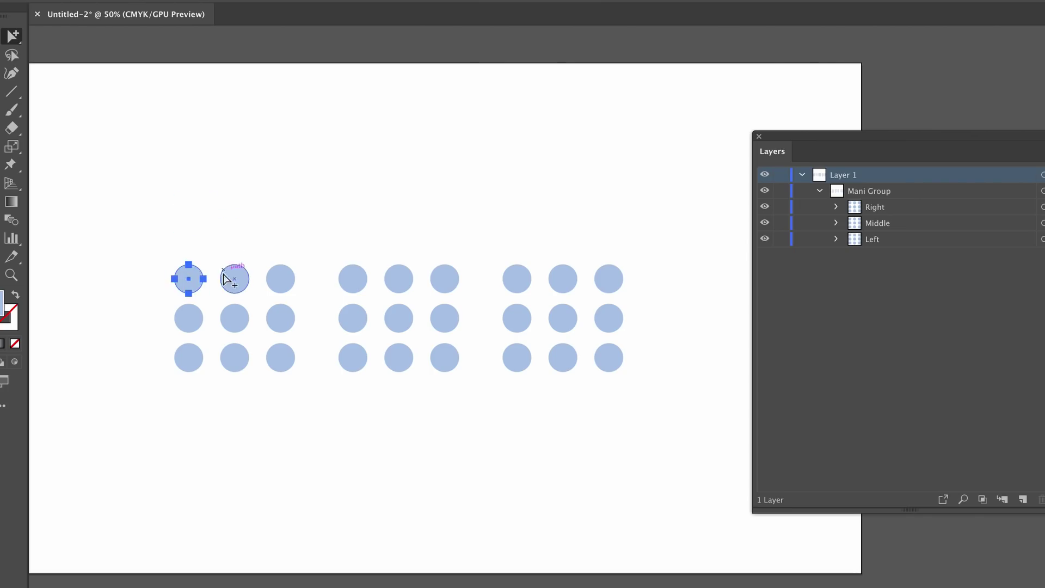
{"action": "left_click", "coordinate": [242, 225]}
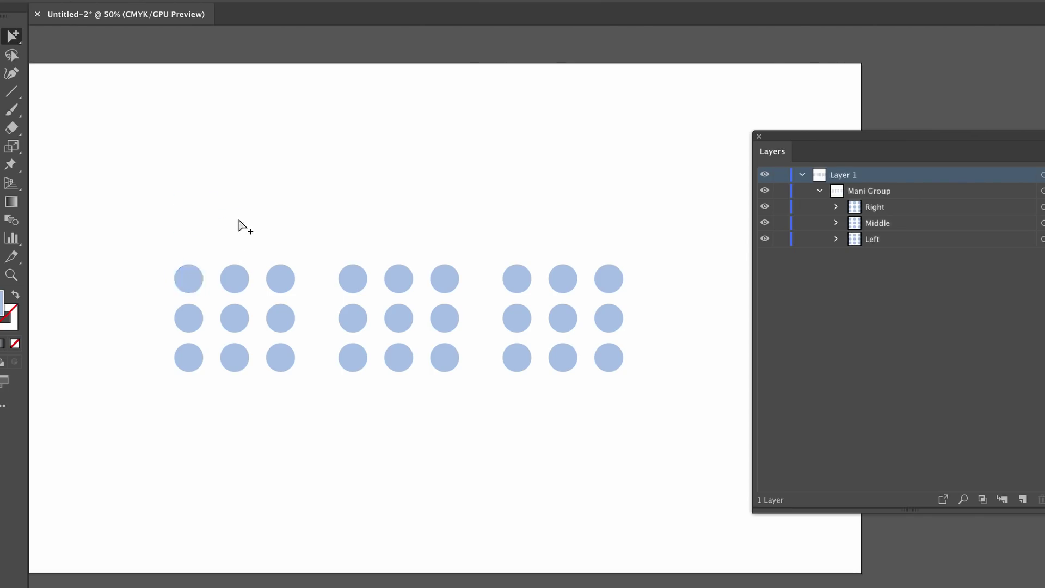
{"action": "left_click", "coordinate": [190, 280]}
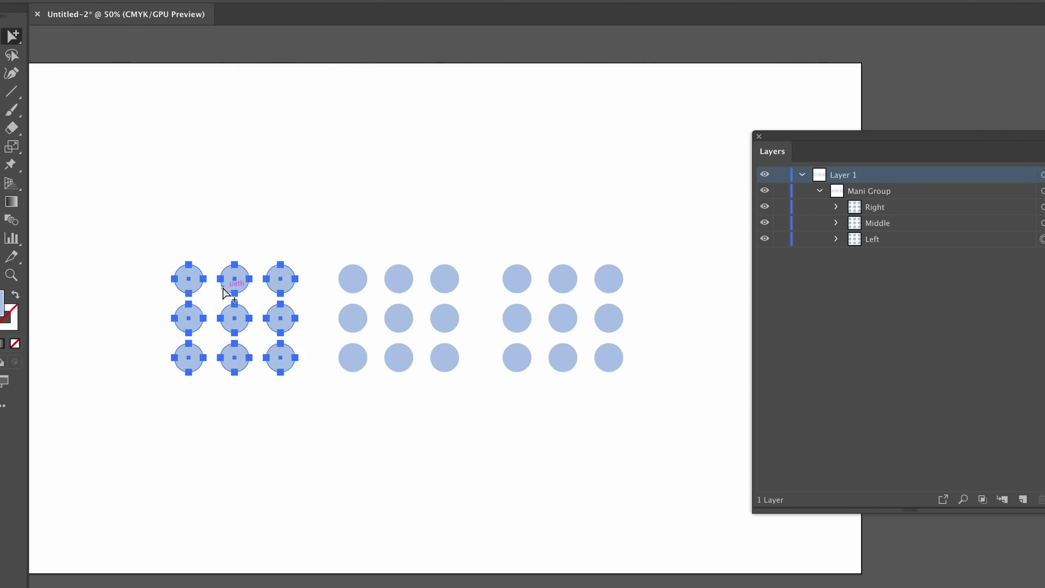
{"action": "left_click", "coordinate": [190, 281]}
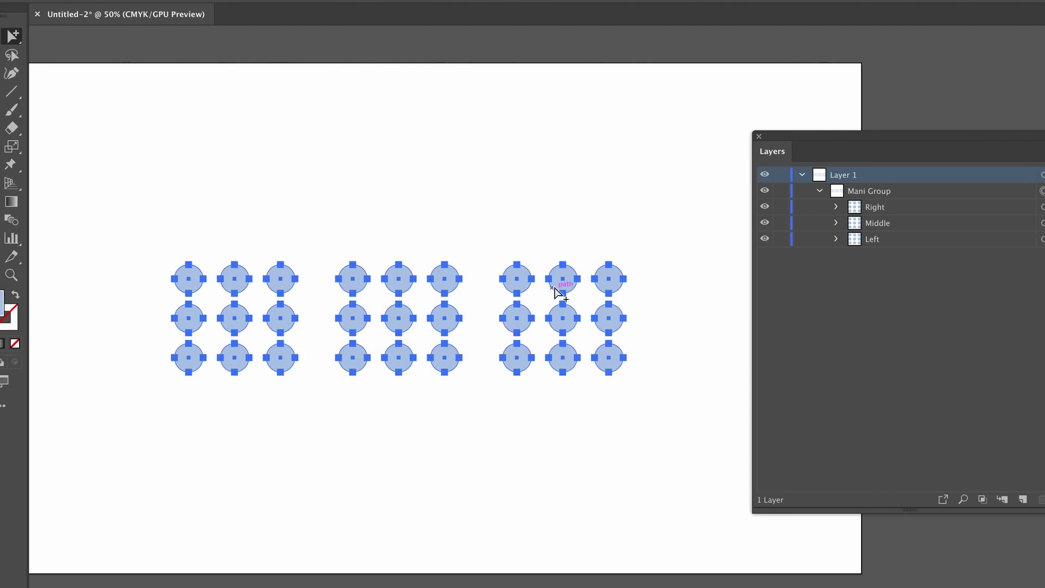
{"action": "left_click", "coordinate": [282, 226]}
{"action": "double_click", "coordinate": [361, 286]}
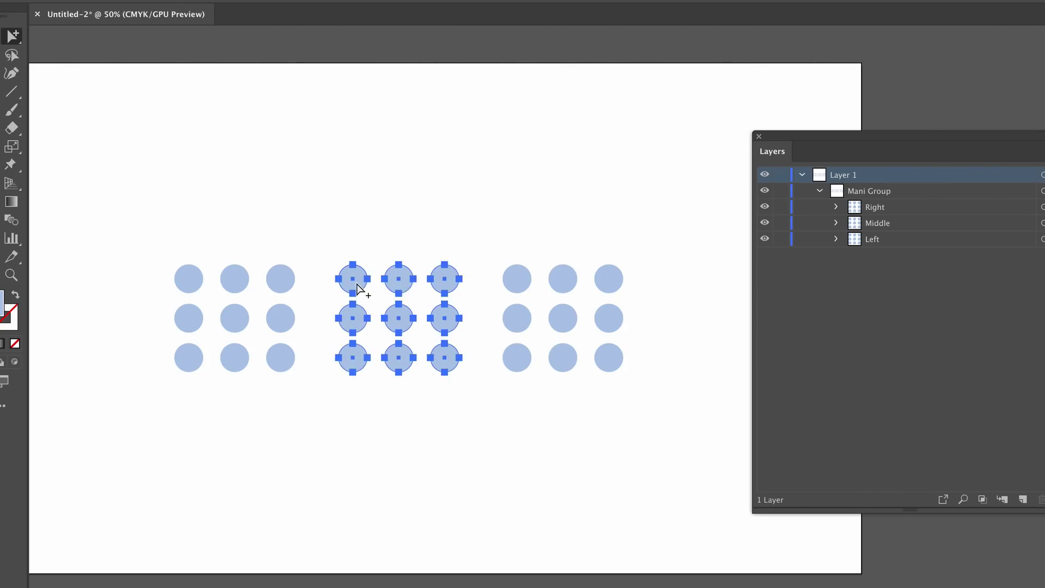
{"action": "left_click_drag", "start_coordinate": [399, 287], "coordinate": [384, 156]}
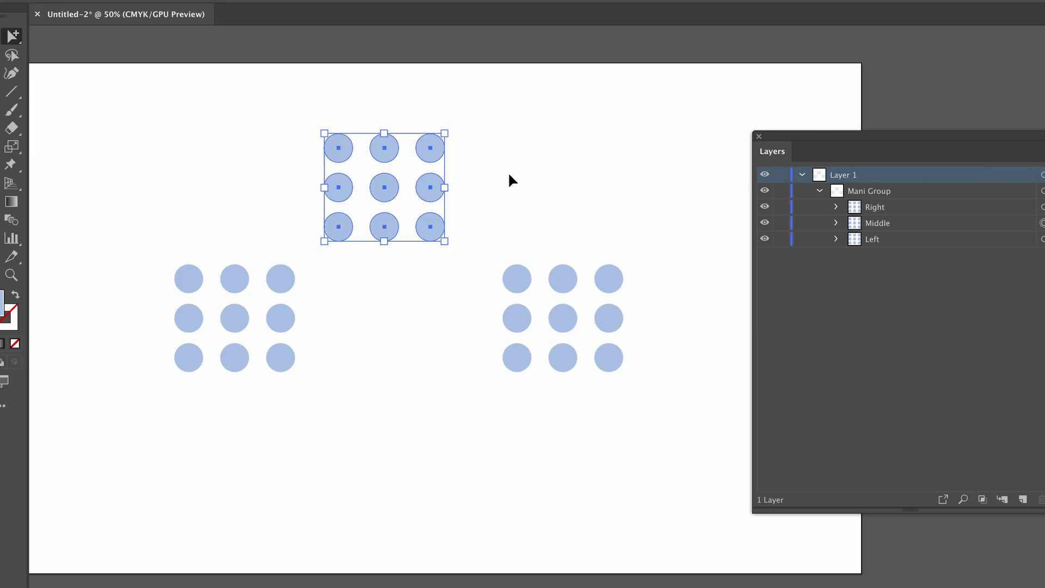
{"action": "key", "text": "ctrl+z"}
{"action": "left_click", "coordinate": [314, 155]}
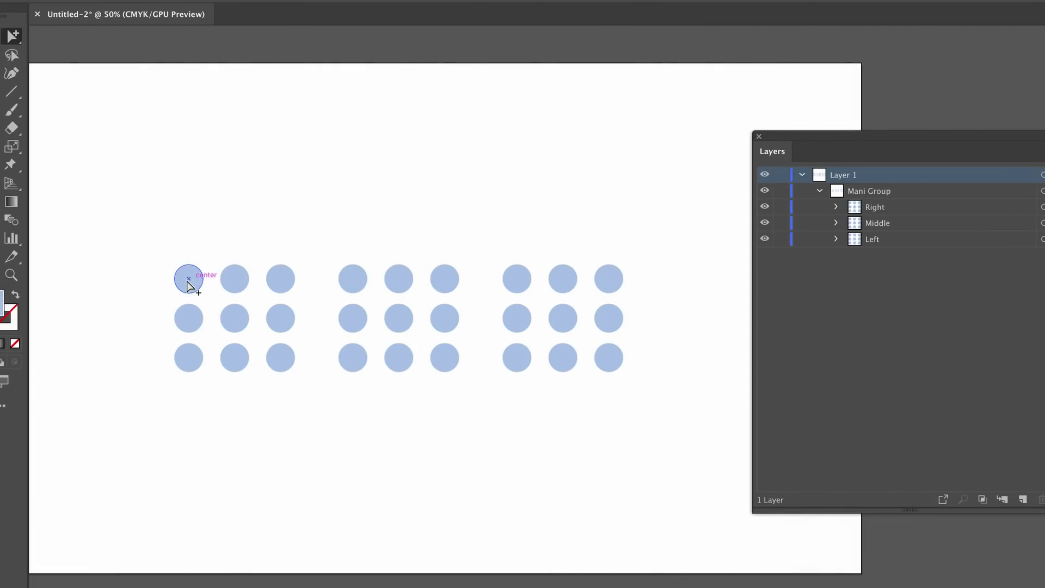
{"action": "left_click", "coordinate": [191, 281]}
{"action": "left_click", "coordinate": [236, 281], "text": "shift"}
{"action": "left_click", "coordinate": [281, 281], "text": "shift"}
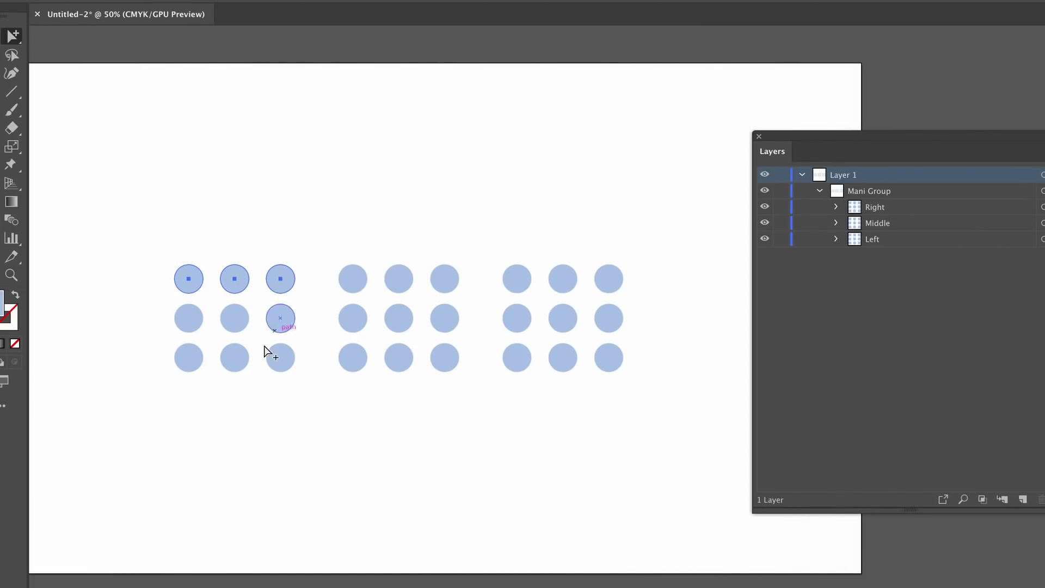
{"action": "left_click", "coordinate": [235, 360], "text": "shift"}
{"action": "left_click_drag", "start_coordinate": [236, 362], "coordinate": [349, 283]}
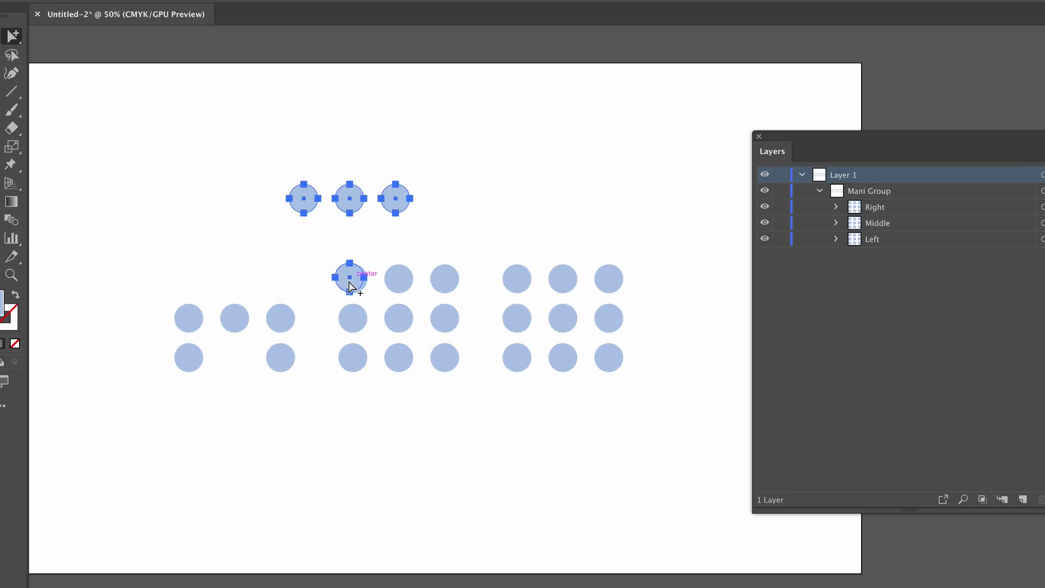
{"action": "key", "text": "ctrl+z"}
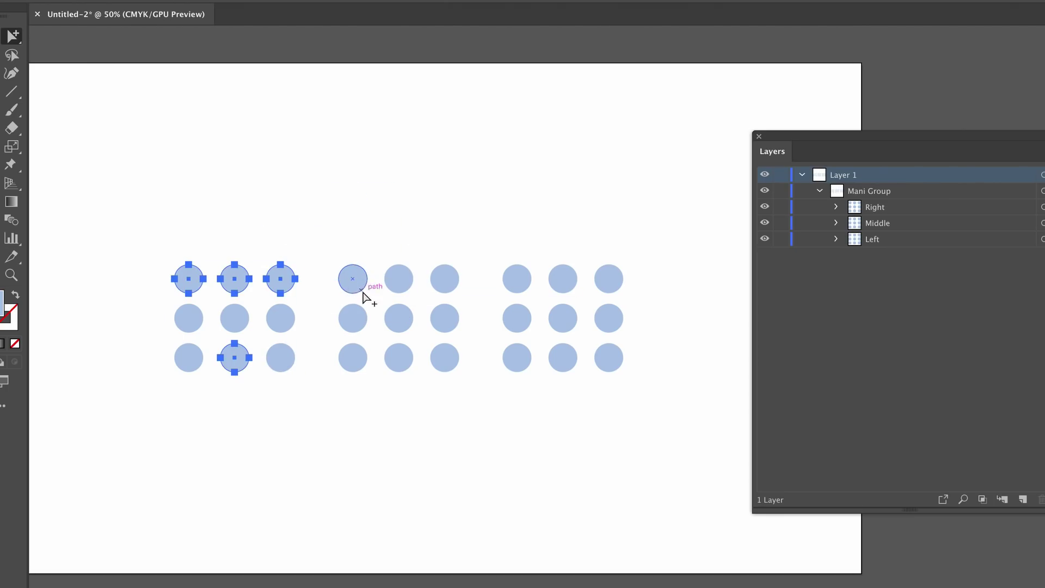
{"action": "left_click_drag", "start_coordinate": [351, 217], "coordinate": [460, 381]}
{"action": "left_click_drag", "start_coordinate": [496, 198], "coordinate": [560, 385]}
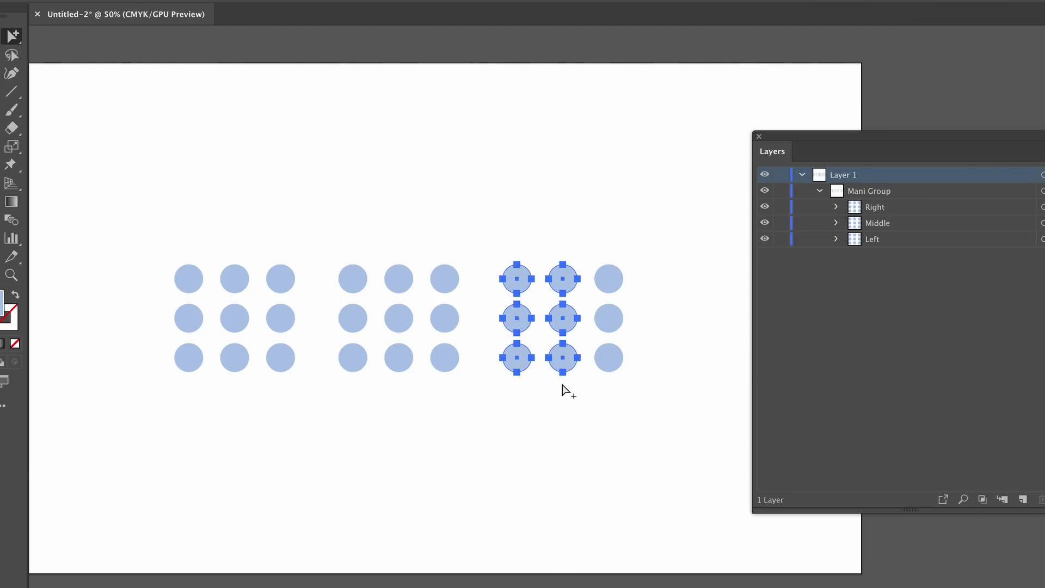
{"action": "left_click_drag", "start_coordinate": [564, 284], "coordinate": [522, 222]}
{"action": "key", "text": "ctrl+z"}
{"action": "left_click", "coordinate": [532, 203]}
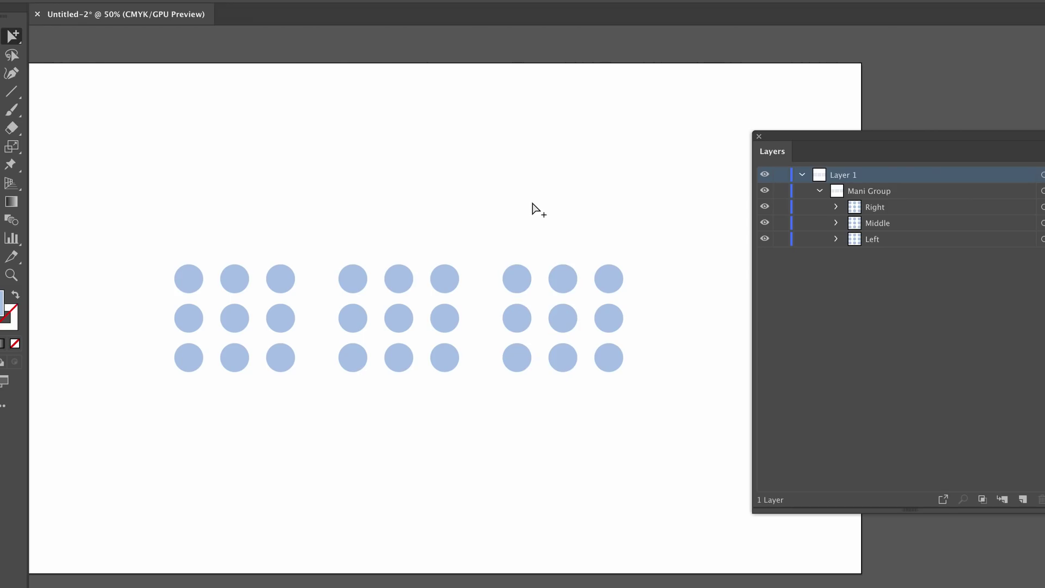
Fill the top row of circles in every grid with a darker blue, then move a circle group upward
{"action": "left_click_drag", "start_coordinate": [157, 211], "coordinate": [658, 289]}
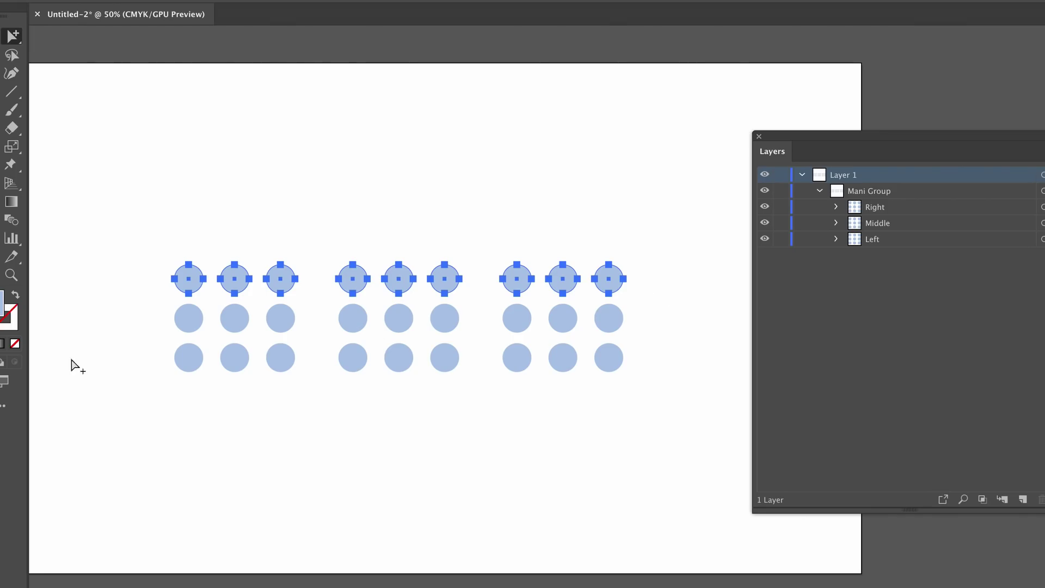
{"action": "double_click", "coordinate": [2, 307]}
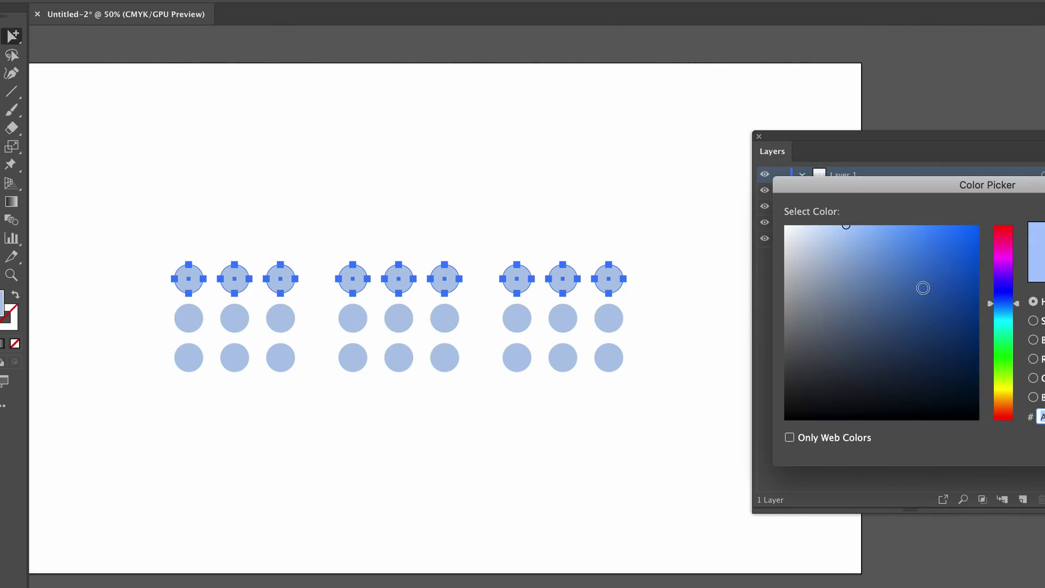
{"action": "left_click_drag", "start_coordinate": [909, 286], "coordinate": [902, 263]}
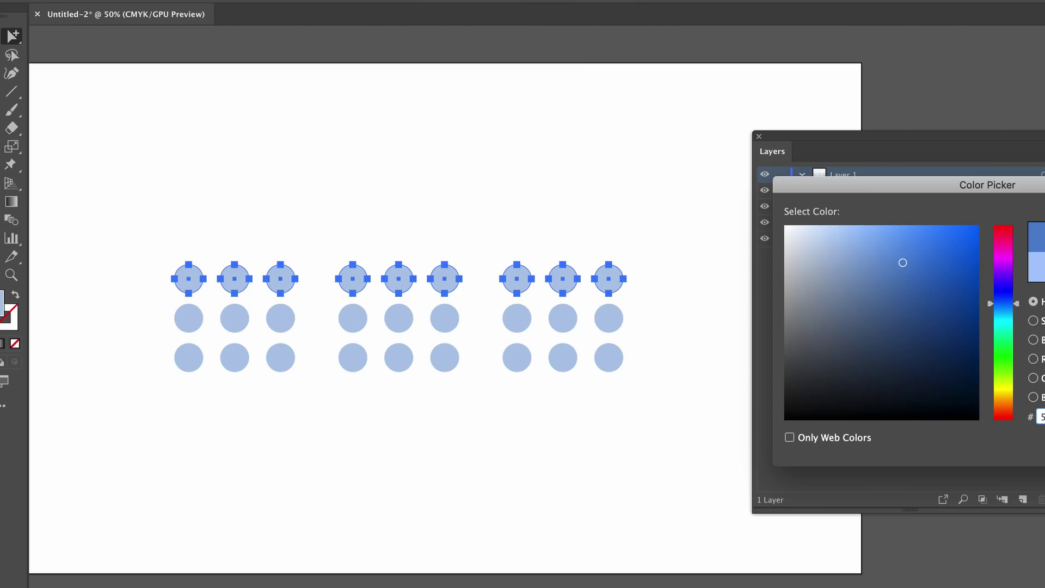
{"action": "key", "text": "Return"}
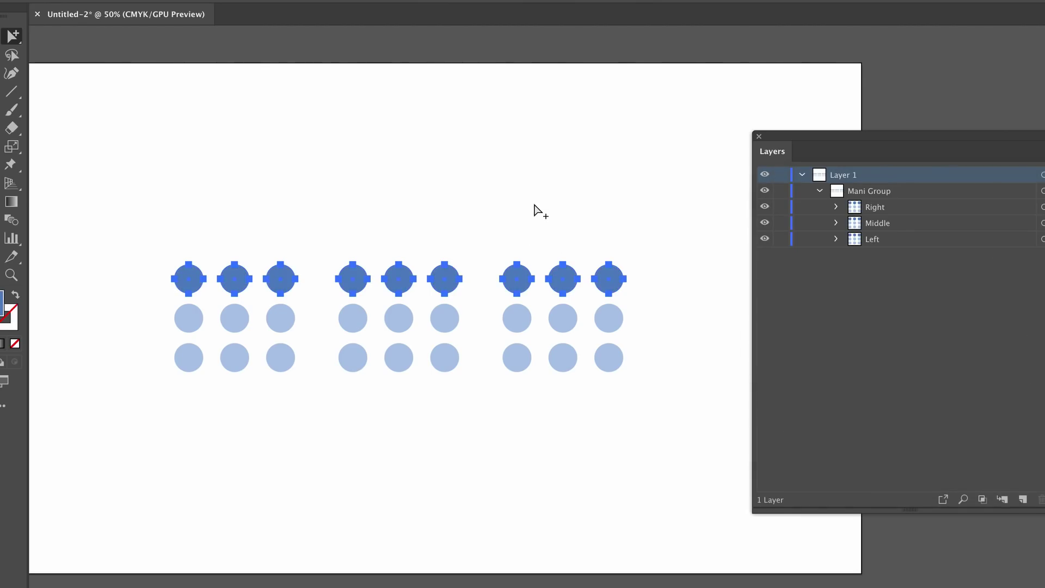
{"action": "left_click", "coordinate": [179, 198]}
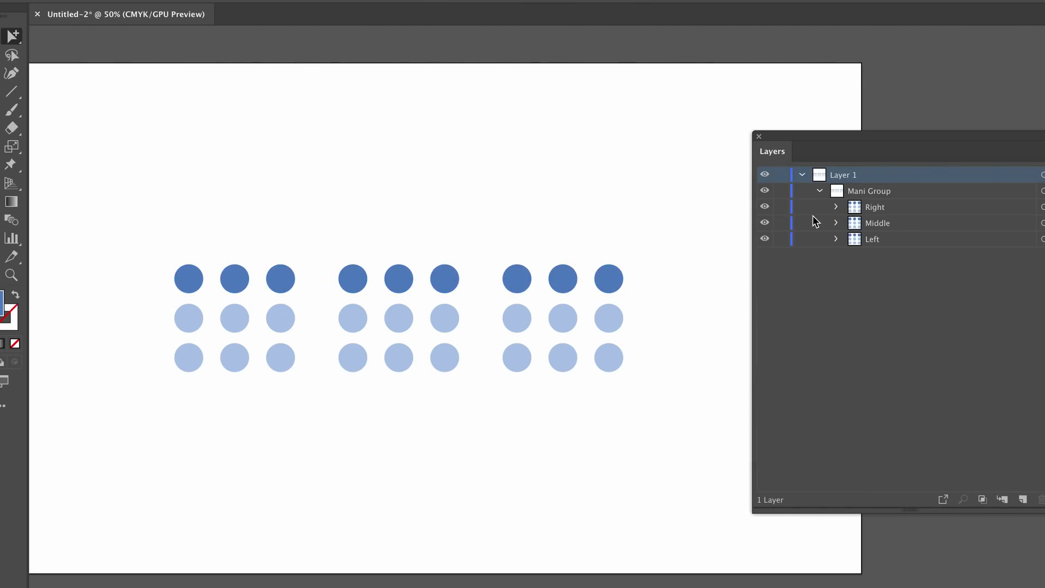
{"action": "left_click", "coordinate": [523, 319]}
{"action": "left_click_drag", "start_coordinate": [522, 322], "coordinate": [522, 254]}
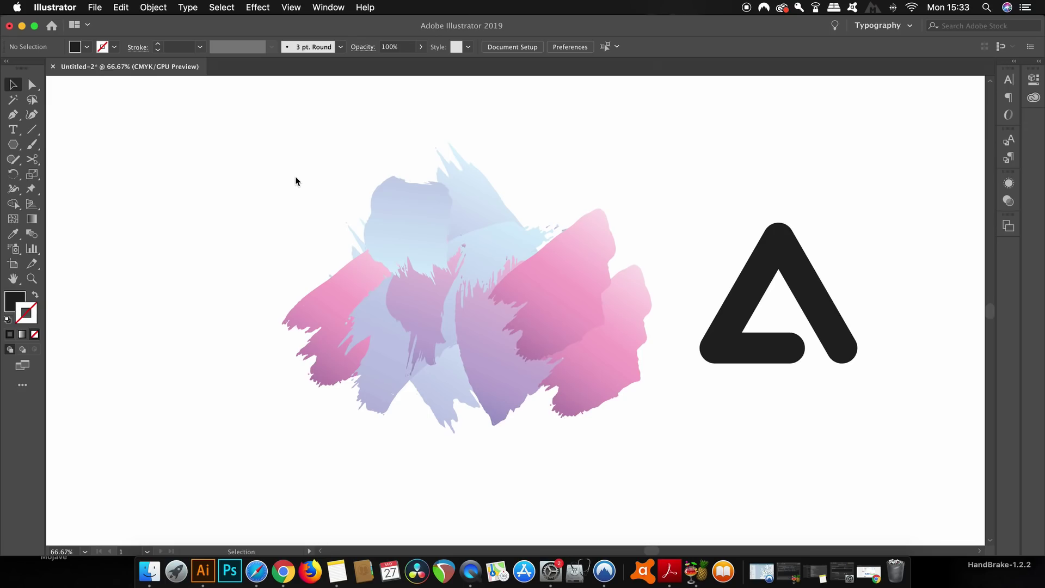
Place the black logo over the brush strokes, select both, and apply Make Clipping Mask
{"action": "key", "text": "super+z"}
{"action": "left_click", "coordinate": [261, 150]}
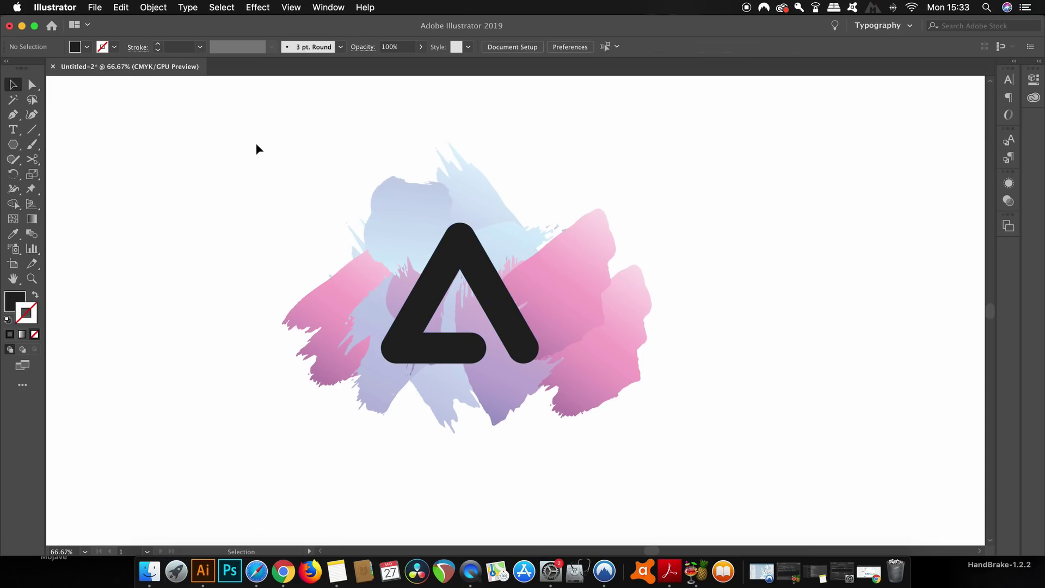
{"action": "left_click_drag", "start_coordinate": [245, 134], "coordinate": [786, 473]}
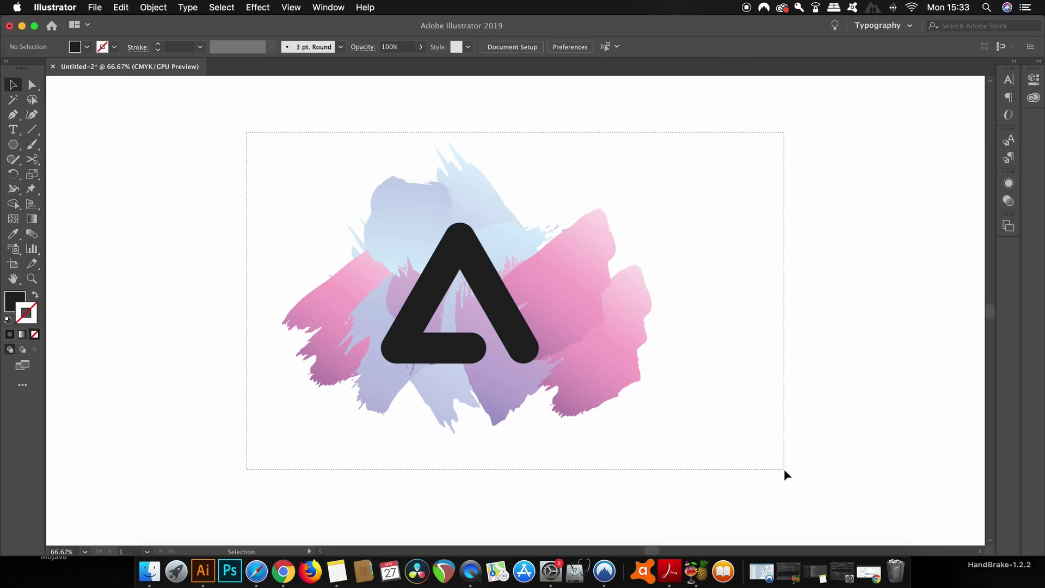
{"action": "right_click", "coordinate": [512, 329]}
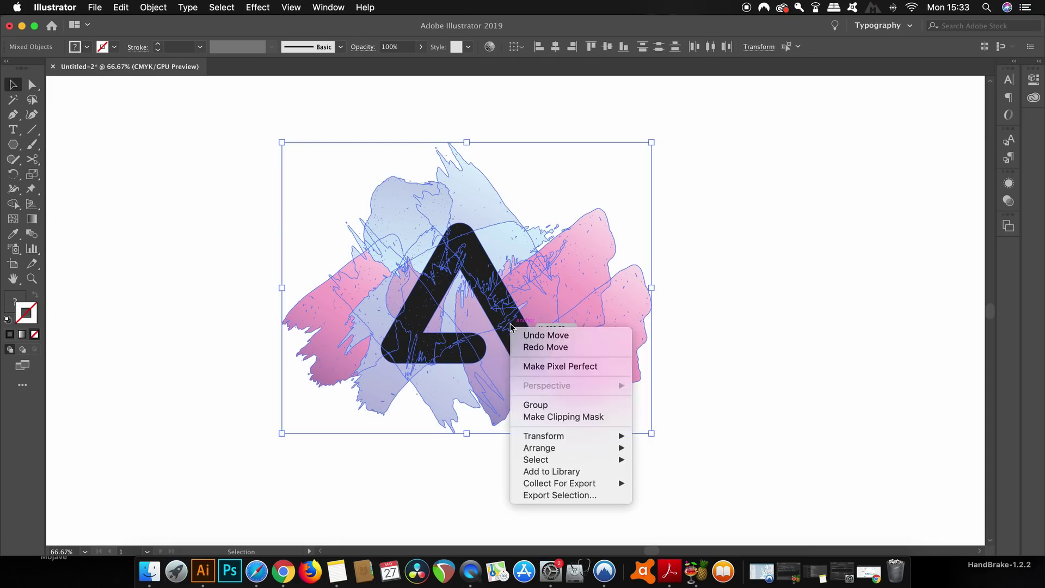
{"action": "left_click", "coordinate": [616, 422]}
{"action": "left_click", "coordinate": [803, 351]}
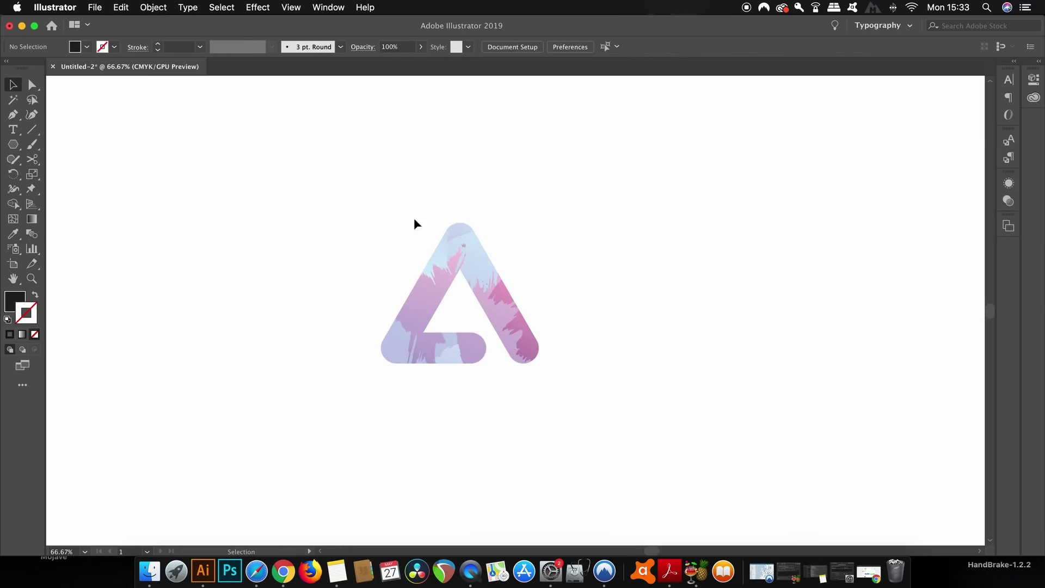
{"action": "scroll", "coordinate": [484, 354], "scroll_direction": "up", "scroll_amount": 2}
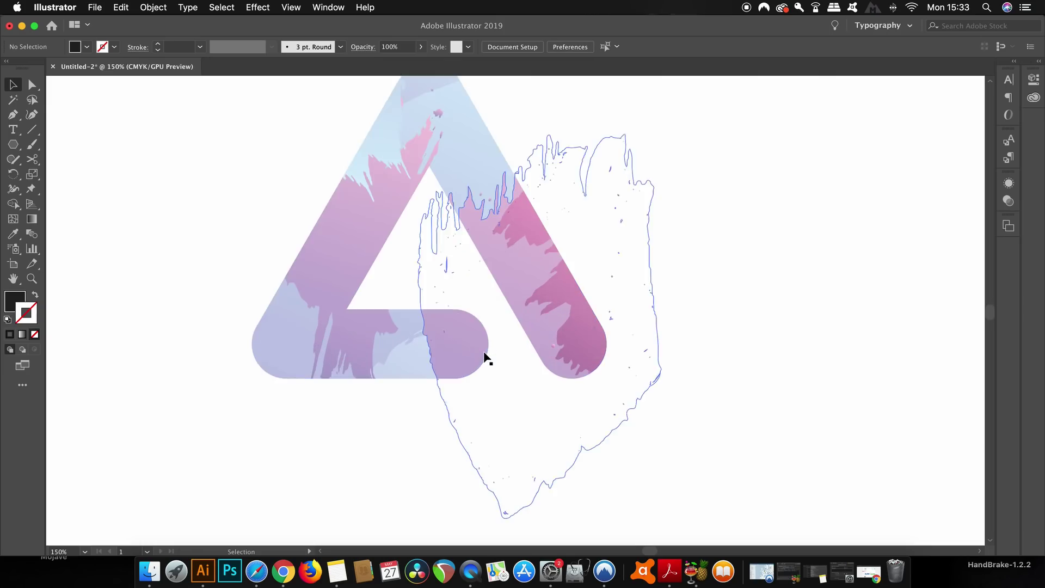
{"action": "scroll", "coordinate": [487, 359], "scroll_direction": "up", "scroll_amount": 4}
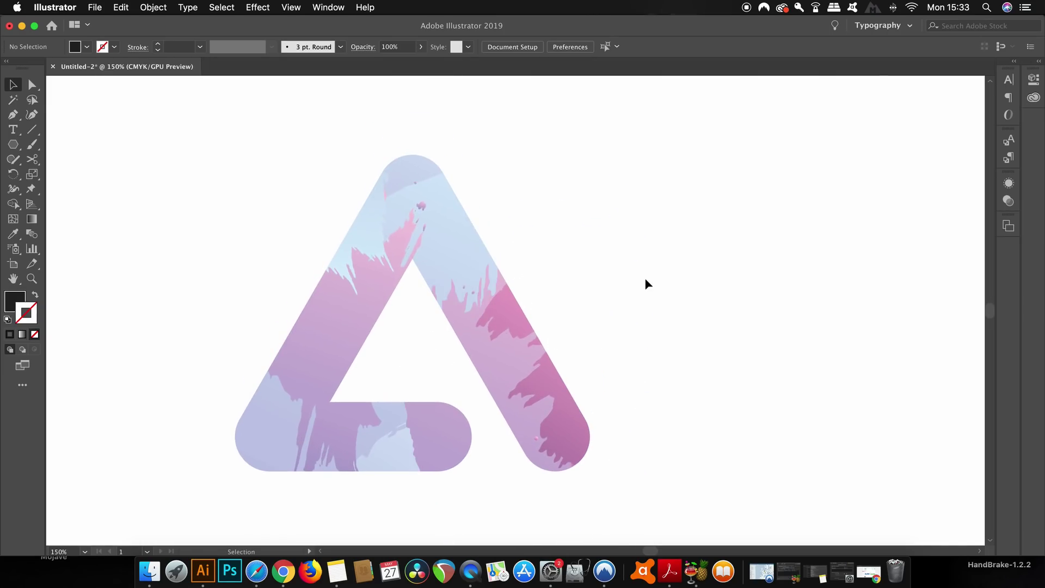
{"action": "key", "text": "a"}
{"action": "scroll", "coordinate": [539, 263], "scroll_direction": "up", "scroll_amount": 2}
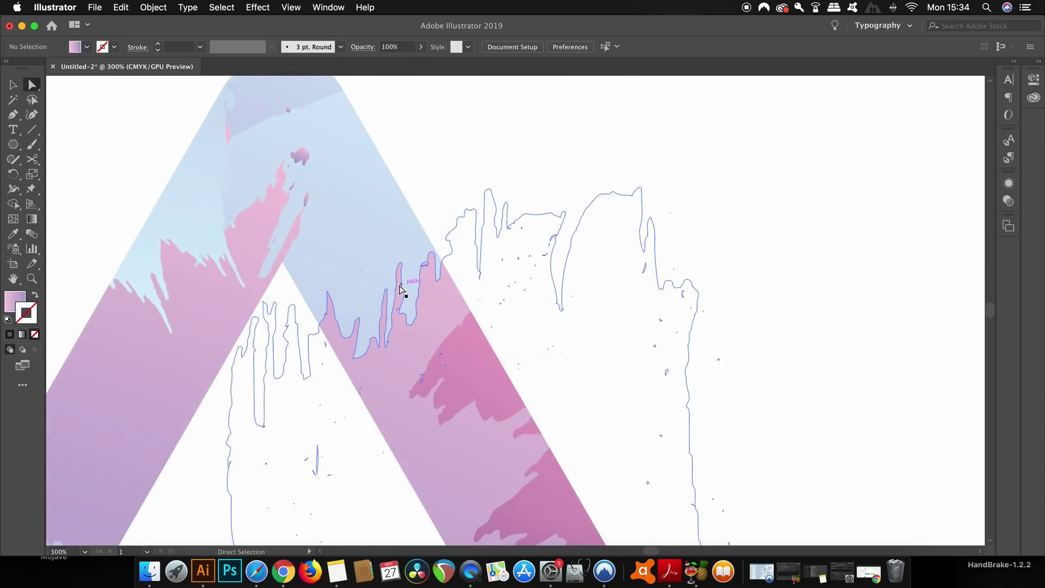
{"action": "left_click", "coordinate": [396, 280]}
{"action": "left_click_drag", "start_coordinate": [385, 296], "coordinate": [397, 293]}
{"action": "key", "text": "v"}
{"action": "left_click", "coordinate": [416, 299]}
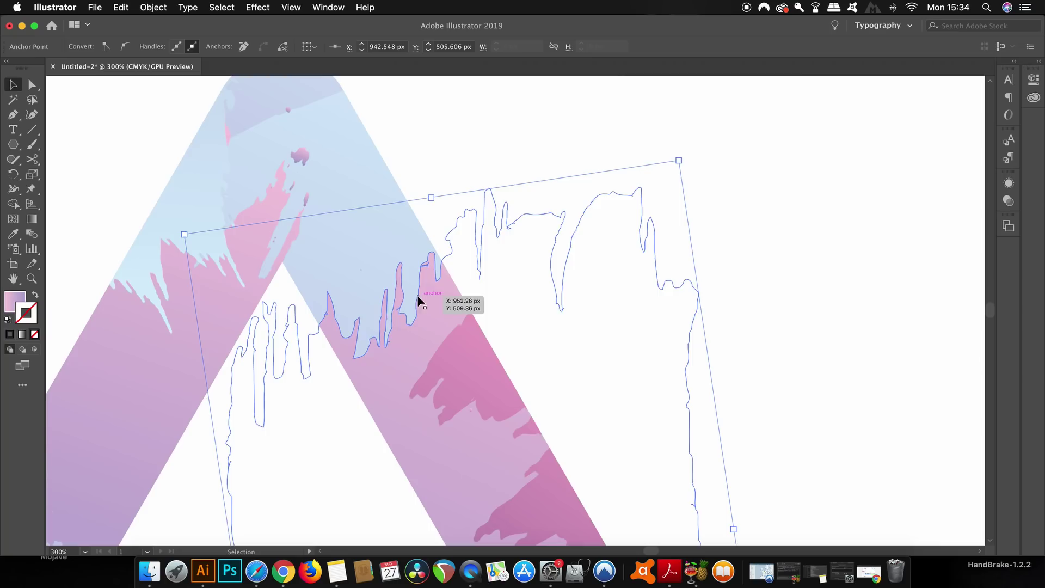
{"action": "scroll", "coordinate": [422, 294], "scroll_direction": "down", "scroll_amount": 2}
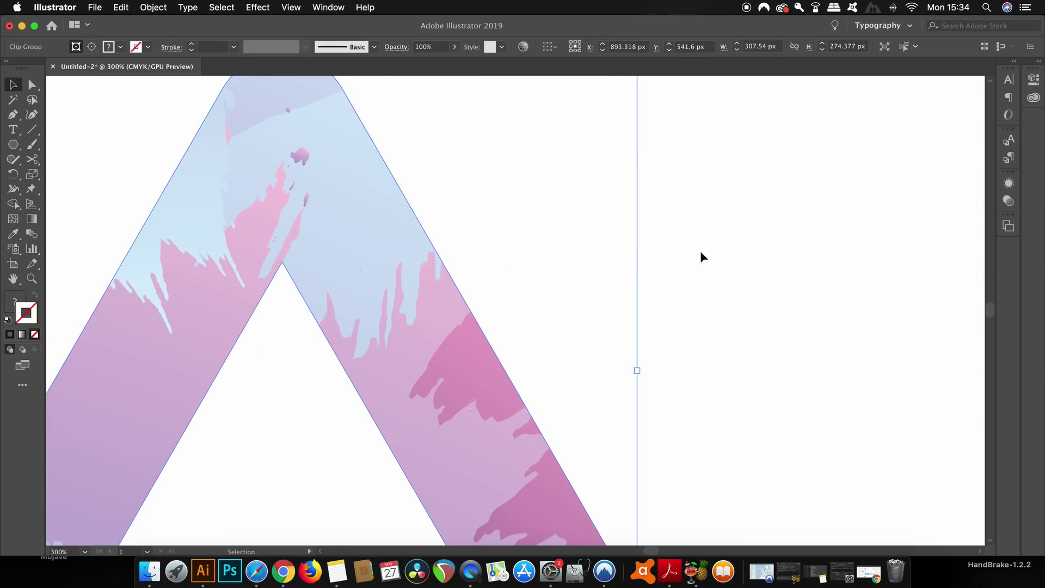
{"action": "key", "text": "a"}
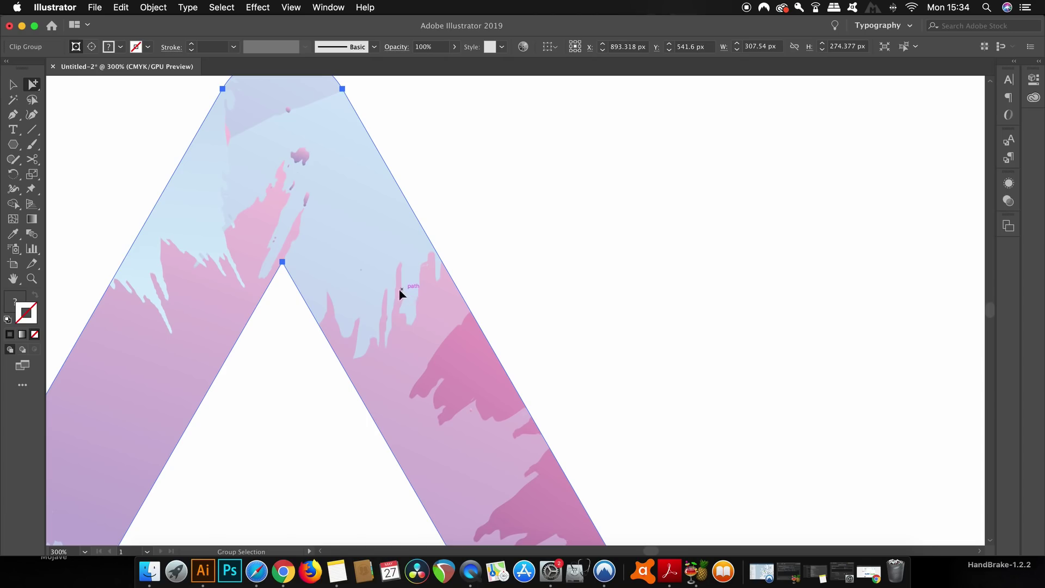
{"action": "left_click", "coordinate": [801, 210]}
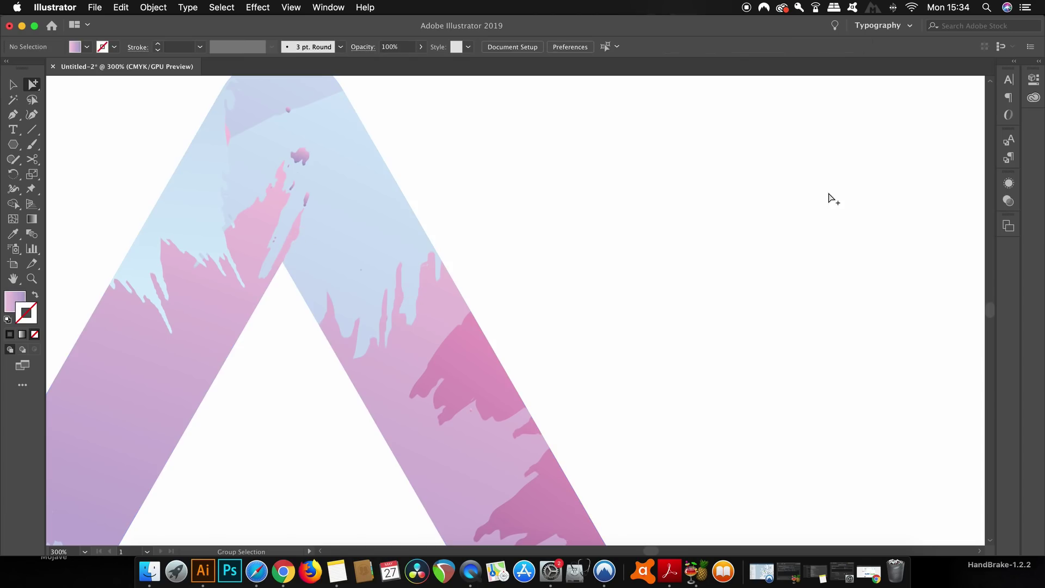
Shift the splash shape down and right inside the triangle mask, then clear the selection
{"action": "left_click", "coordinate": [421, 304]}
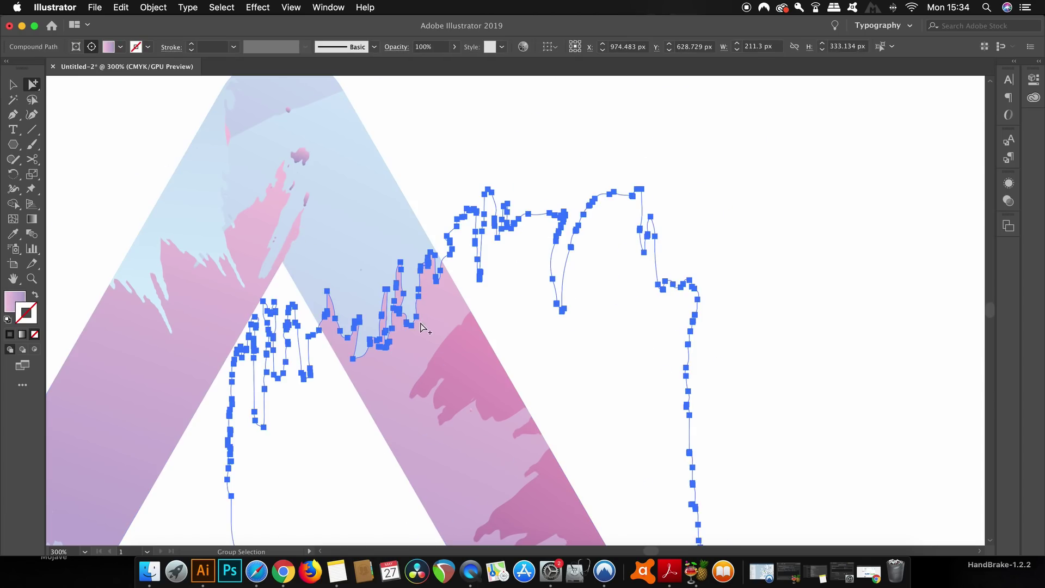
{"action": "scroll", "coordinate": [420, 324], "scroll_direction": "down", "scroll_amount": 5}
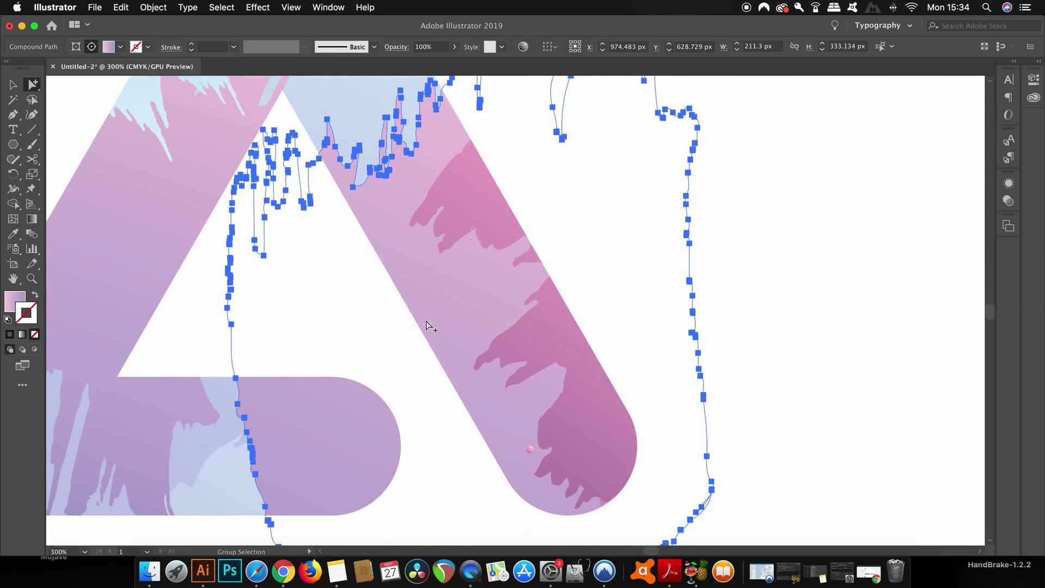
{"action": "left_click_drag", "start_coordinate": [426, 179], "coordinate": [443, 220]}
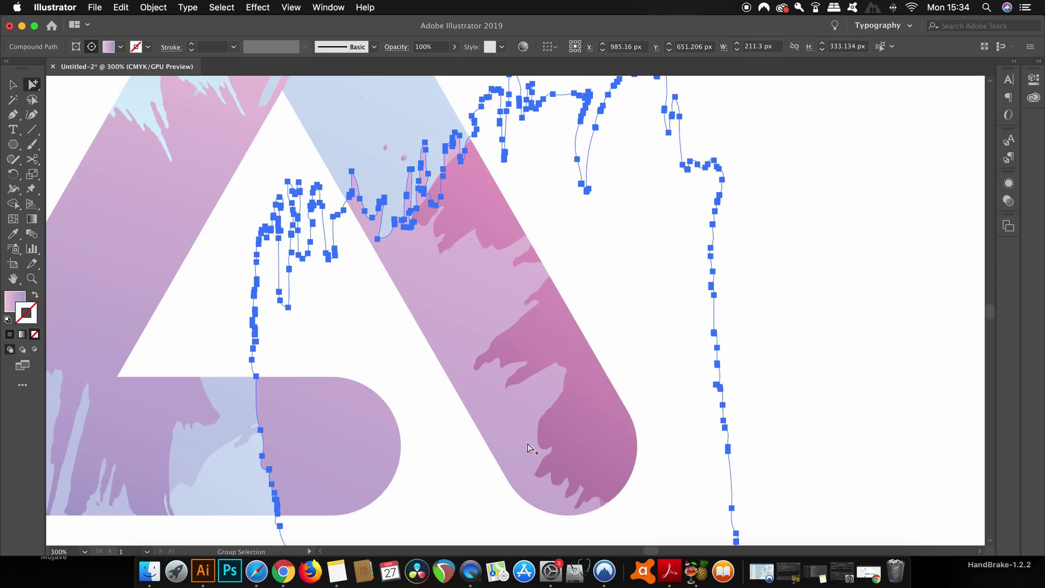
{"action": "key", "text": "super+shift+a"}
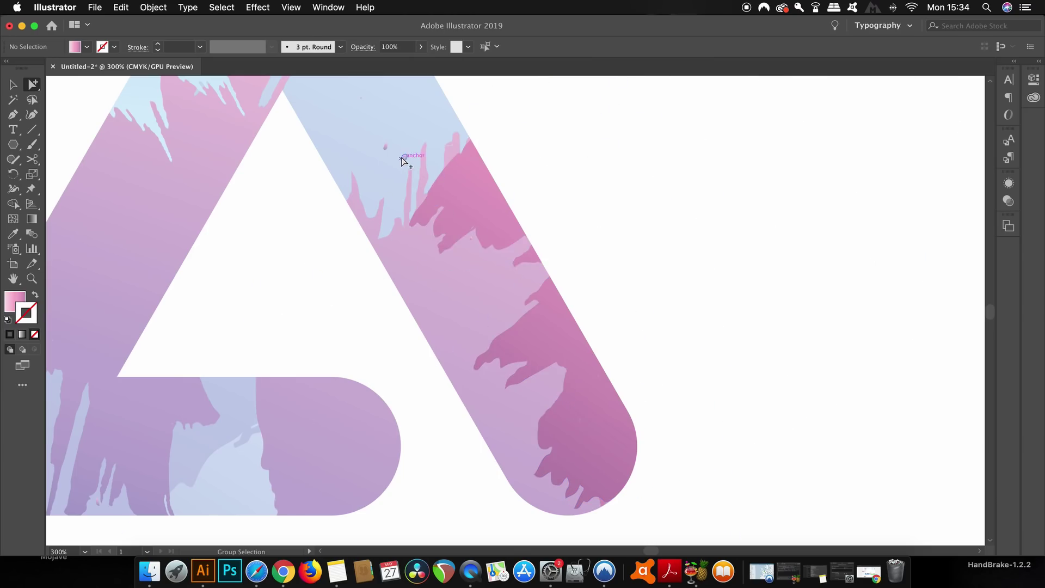
Select the freehand brush-stroke path inside the clipped artwork with Group Selection
{"action": "scroll", "coordinate": [478, 240], "scroll_direction": "up", "scroll_amount": 3}
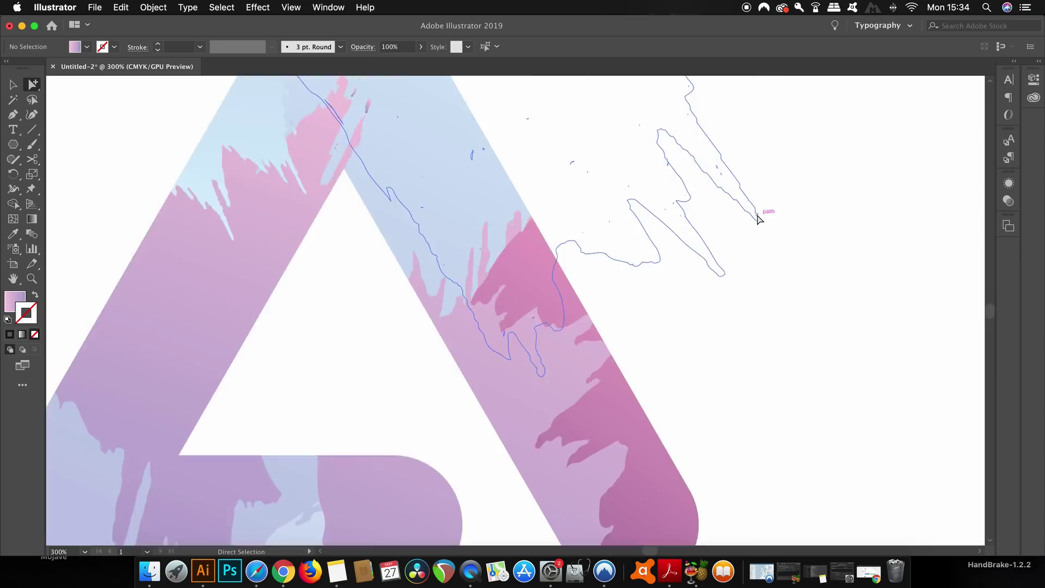
{"action": "scroll", "coordinate": [759, 214], "scroll_direction": "down", "scroll_amount": 2}
{"action": "scroll", "coordinate": [443, 240], "scroll_direction": "right", "scroll_amount": 5}
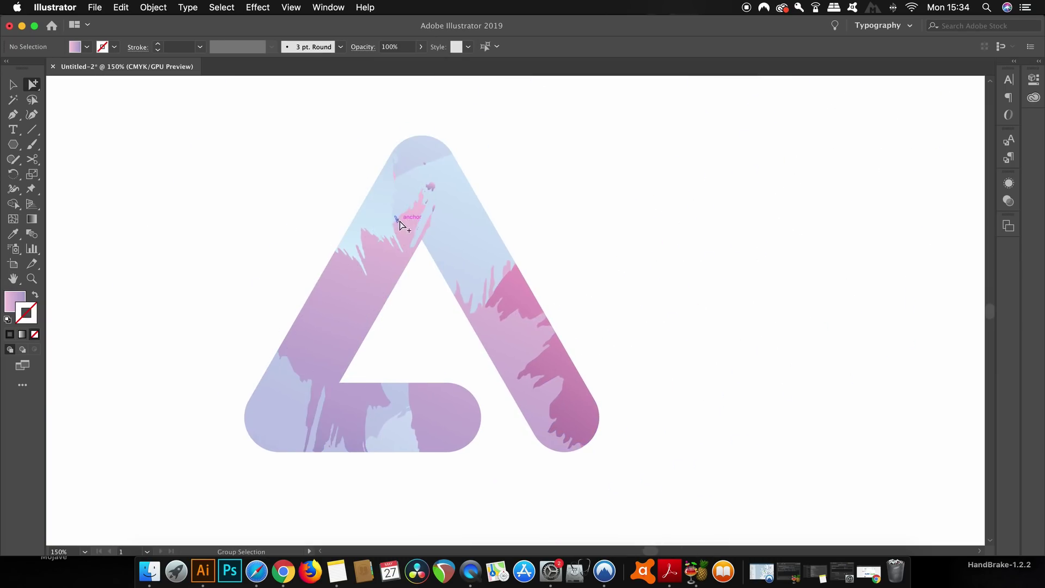
{"action": "left_click", "coordinate": [403, 221], "text": "alt"}
{"action": "left_click", "coordinate": [376, 261]}
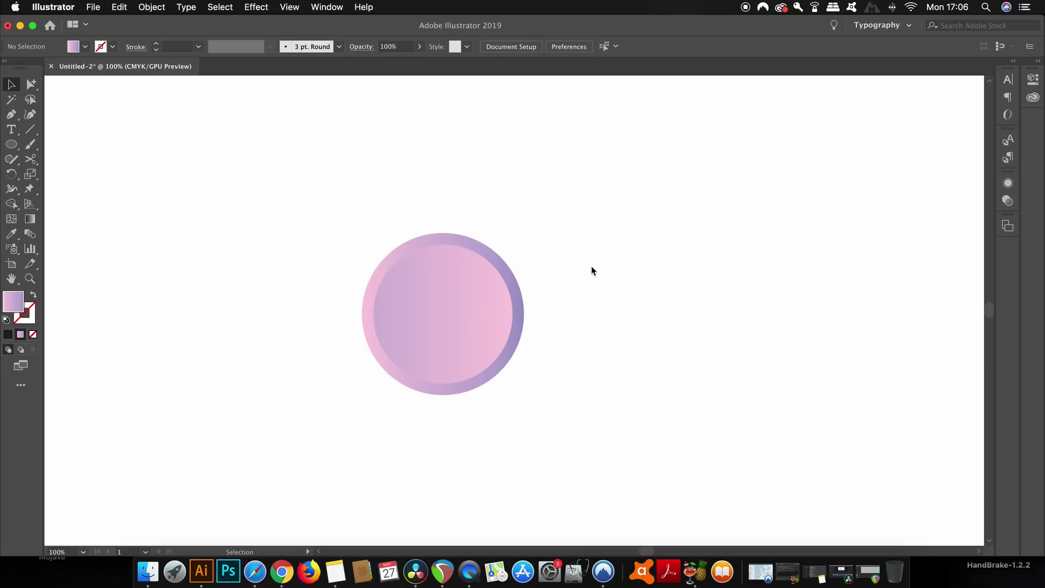
Marquee-select the pink gradient circles and switch to the Direct Selection tool with A
{"action": "left_click_drag", "start_coordinate": [317, 182], "coordinate": [591, 420]}
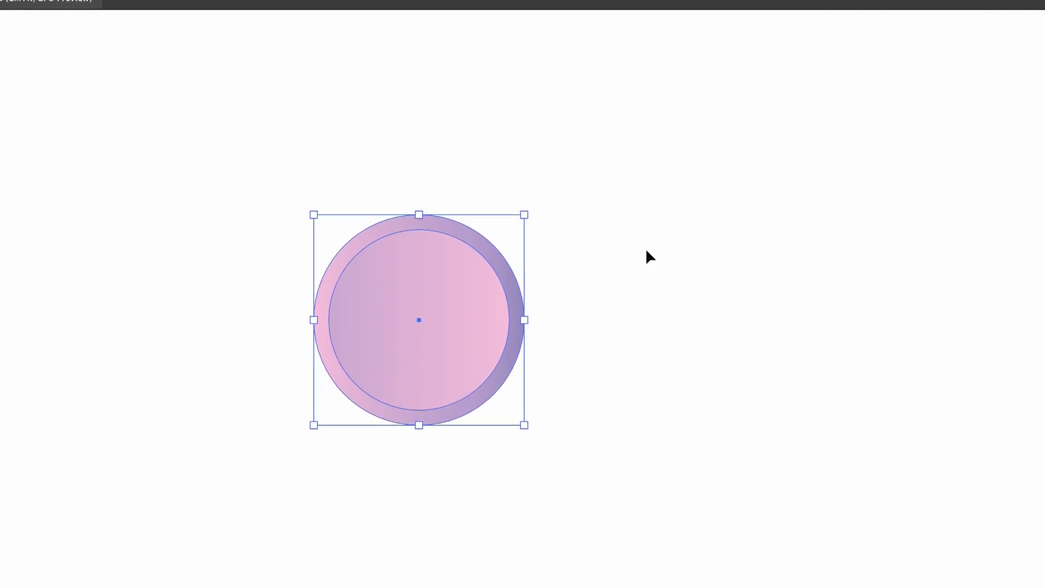
{"action": "key", "text": "a"}
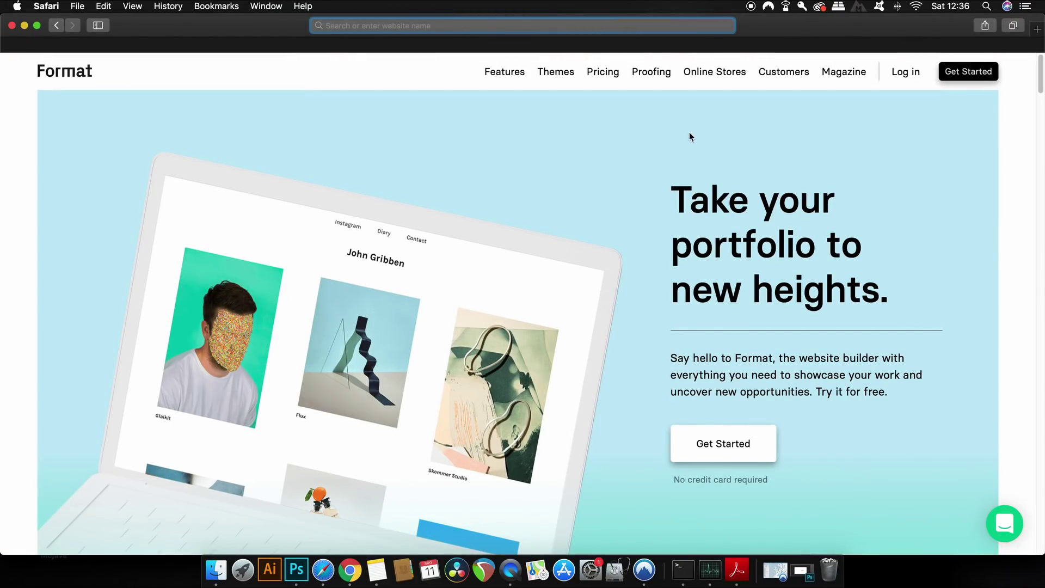
Scroll past the Themes section on format.com and open the Browse portfolios showcase
{"action": "scroll", "coordinate": [724, 294], "scroll_direction": "down", "scroll_amount": 3}
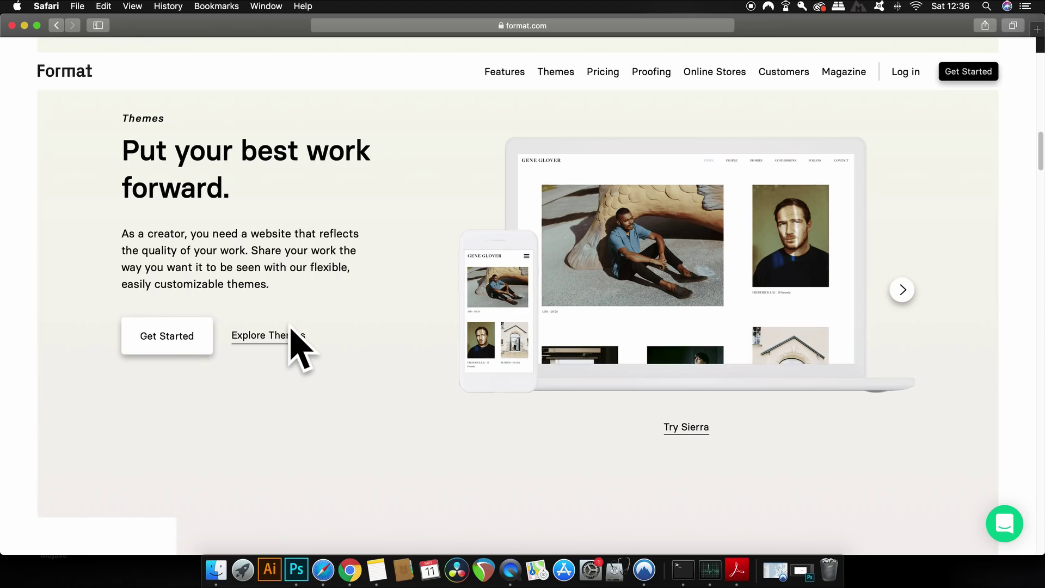
{"action": "scroll", "coordinate": [409, 377], "scroll_direction": "down", "scroll_amount": 10}
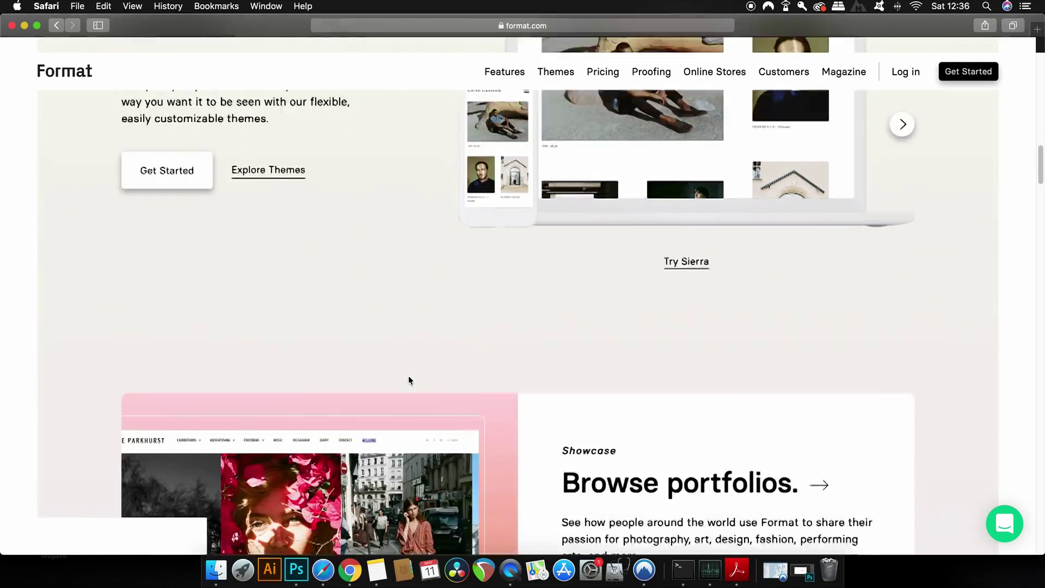
{"action": "scroll", "coordinate": [490, 326], "scroll_direction": "up", "scroll_amount": 1}
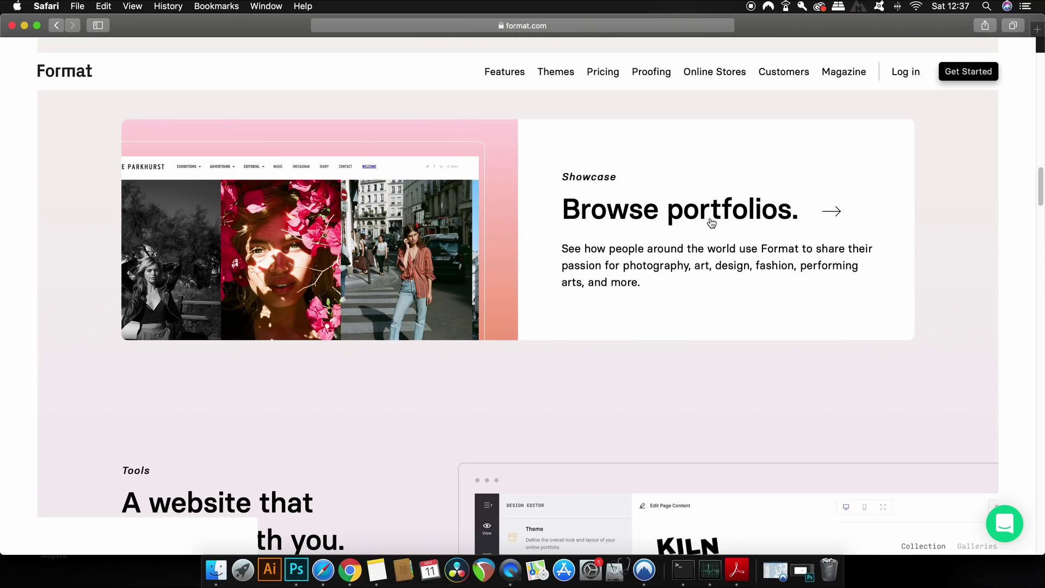
{"action": "left_click", "coordinate": [711, 223]}
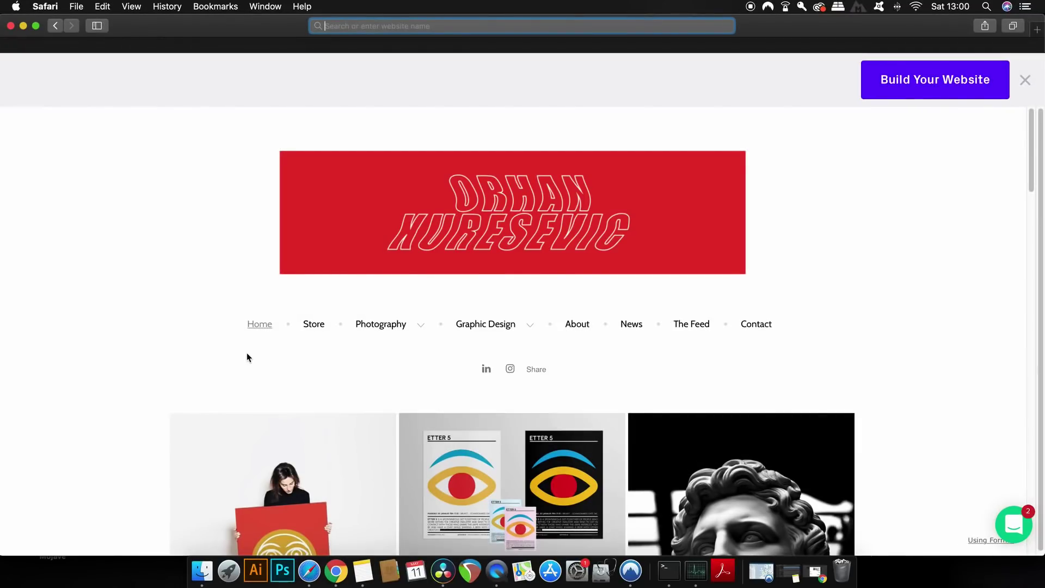
Look over the example portfolio's Photography and Graphic Design navigation menus
{"action": "scroll", "coordinate": [250, 355], "scroll_direction": "down", "scroll_amount": 4}
{"action": "scroll", "coordinate": [249, 355], "scroll_direction": "up", "scroll_amount": 2}
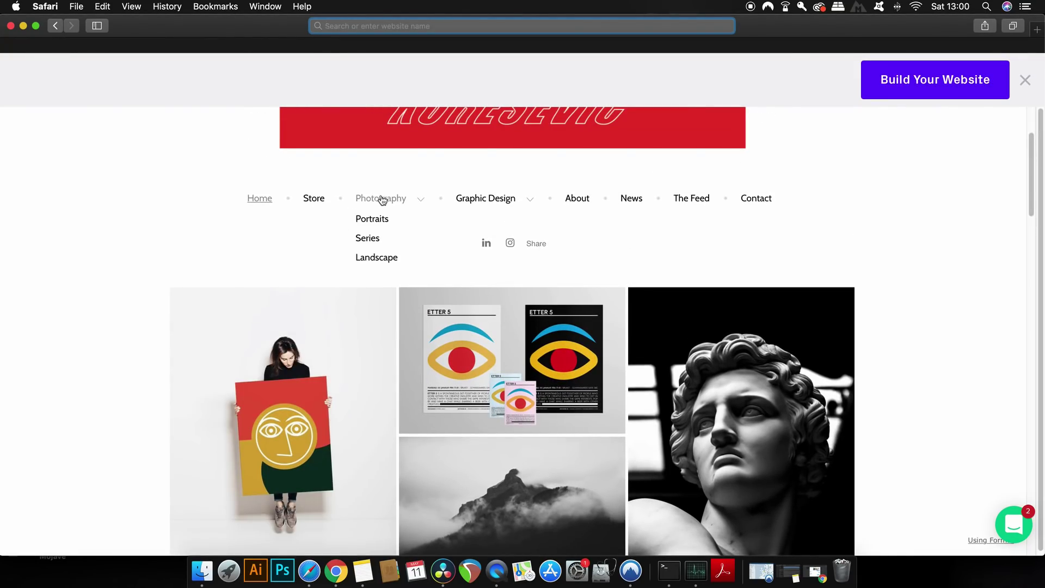
{"action": "mouse_move", "coordinate": [511, 199]}
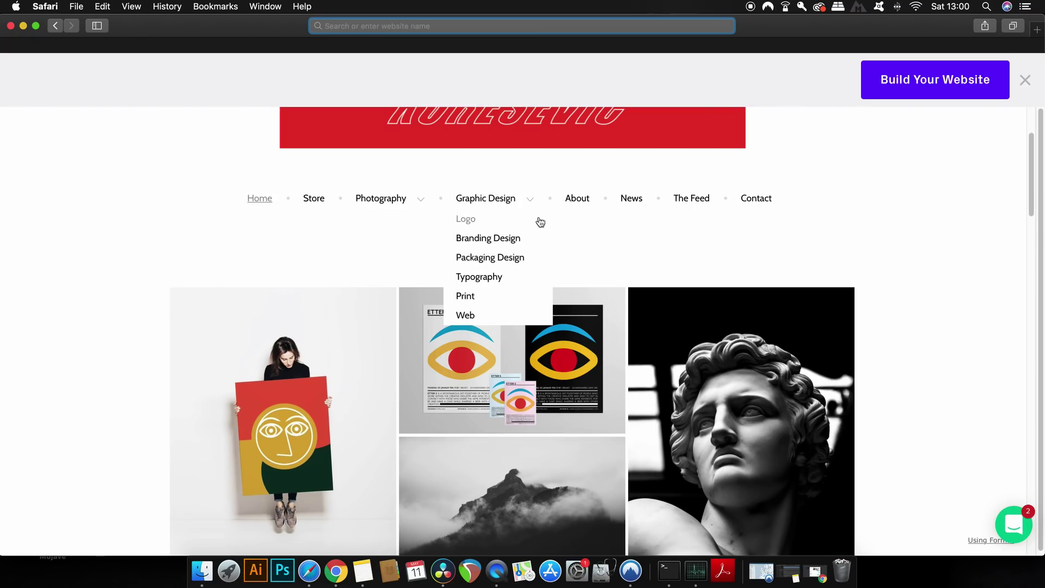
Scroll down through the portfolio's grid of logo and branding projects
{"action": "scroll", "coordinate": [644, 261], "scroll_direction": "up", "scroll_amount": 1}
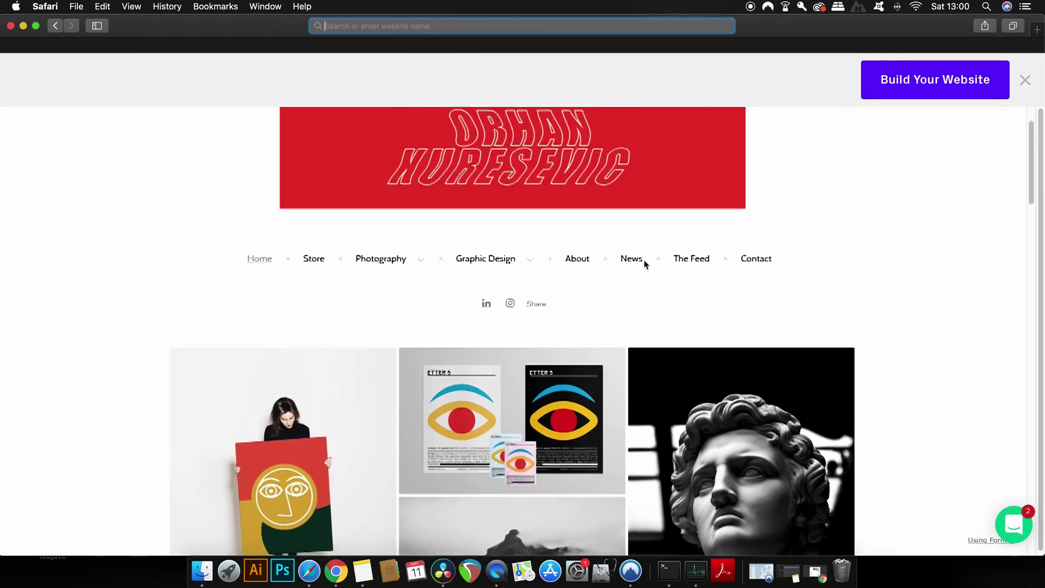
{"action": "scroll", "coordinate": [644, 261], "scroll_direction": "down", "scroll_amount": 10}
{"action": "scroll", "coordinate": [852, 415], "scroll_direction": "down", "scroll_amount": 5}
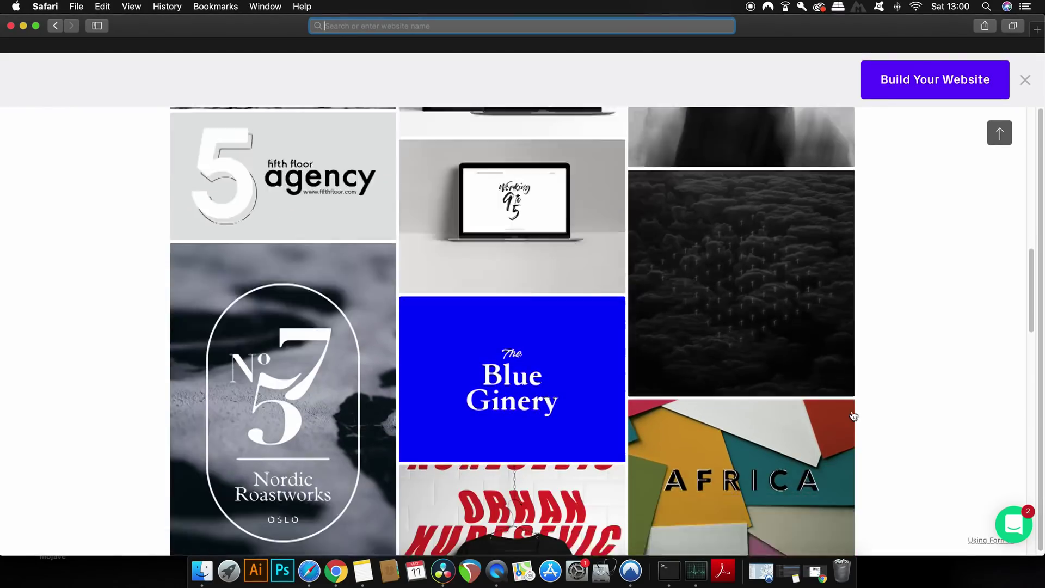
{"action": "scroll", "coordinate": [939, 374], "scroll_direction": "down", "scroll_amount": 2}
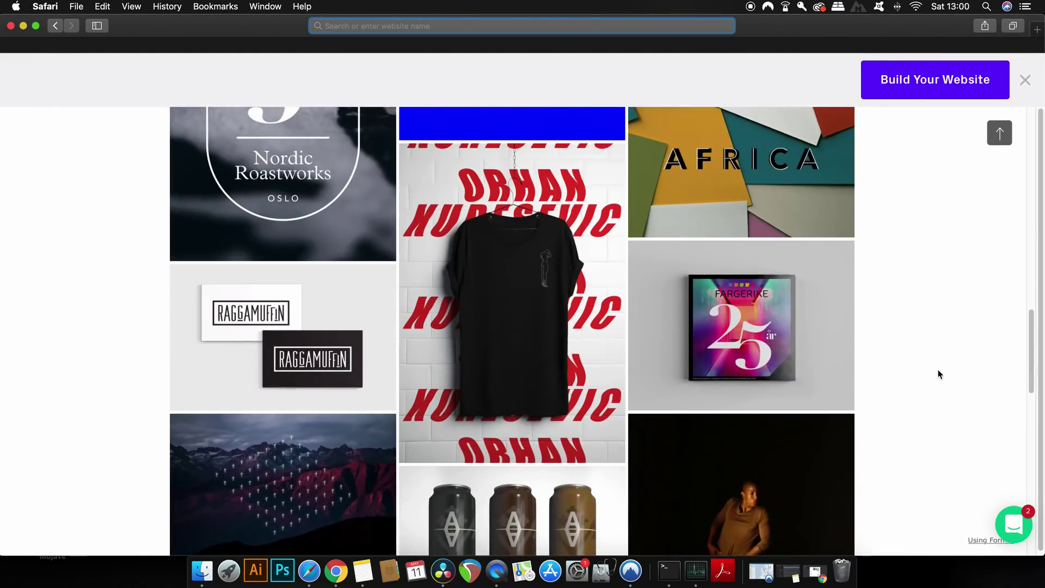
{"action": "scroll", "coordinate": [937, 369], "scroll_direction": "down", "scroll_amount": 2}
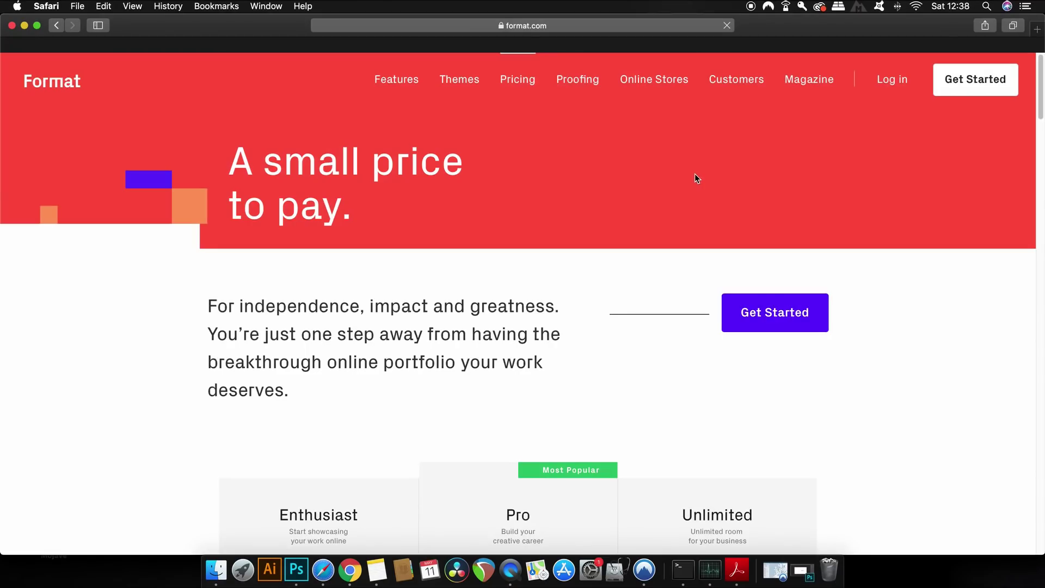
Scroll through the Enthusiast, Pro and Unlimited plan cards and their feature lists
{"action": "scroll", "coordinate": [685, 185], "scroll_direction": "down", "scroll_amount": 3}
{"action": "scroll", "coordinate": [679, 193], "scroll_direction": "down", "scroll_amount": 3}
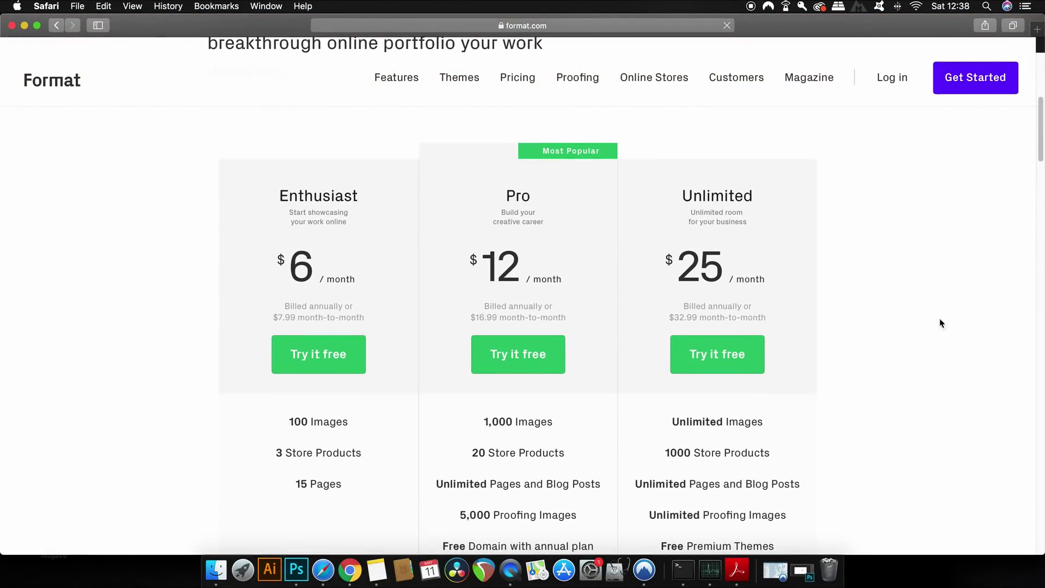
{"action": "scroll", "coordinate": [904, 306], "scroll_direction": "down", "scroll_amount": 1}
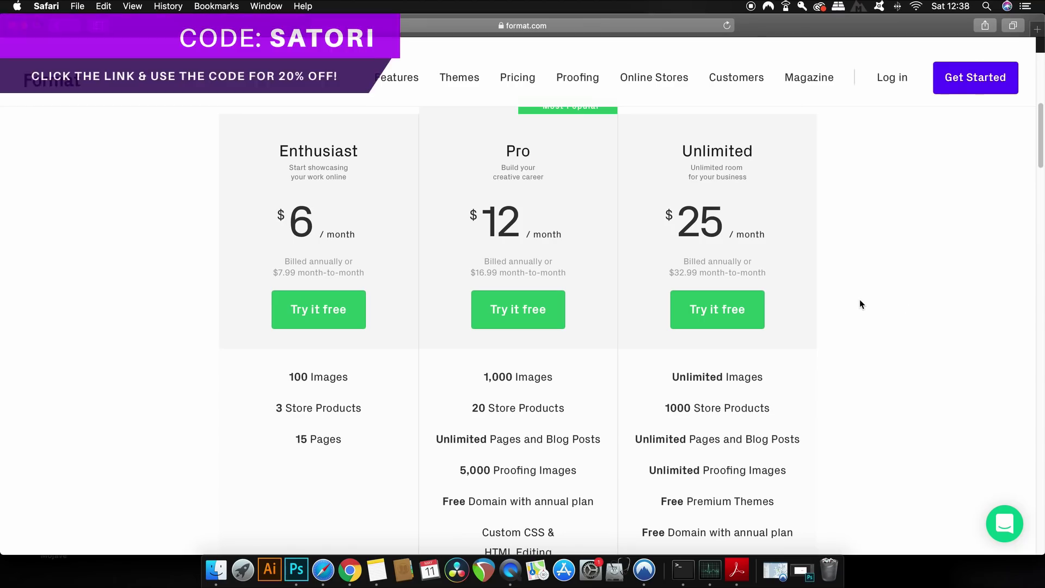
{"action": "scroll", "coordinate": [867, 304], "scroll_direction": "down", "scroll_amount": 1}
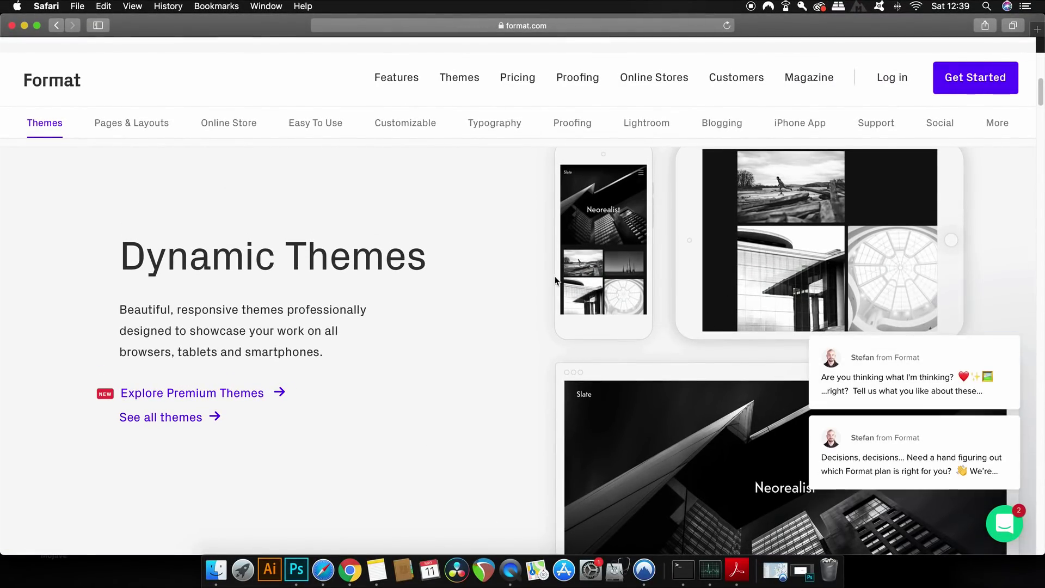
Scroll past Pages & Layouts, Online Store, Easy To Use and Customizable to Smart Typography
{"action": "scroll", "coordinate": [622, 344], "scroll_direction": "down", "scroll_amount": 5}
{"action": "scroll", "coordinate": [622, 344], "scroll_direction": "down", "scroll_amount": 10}
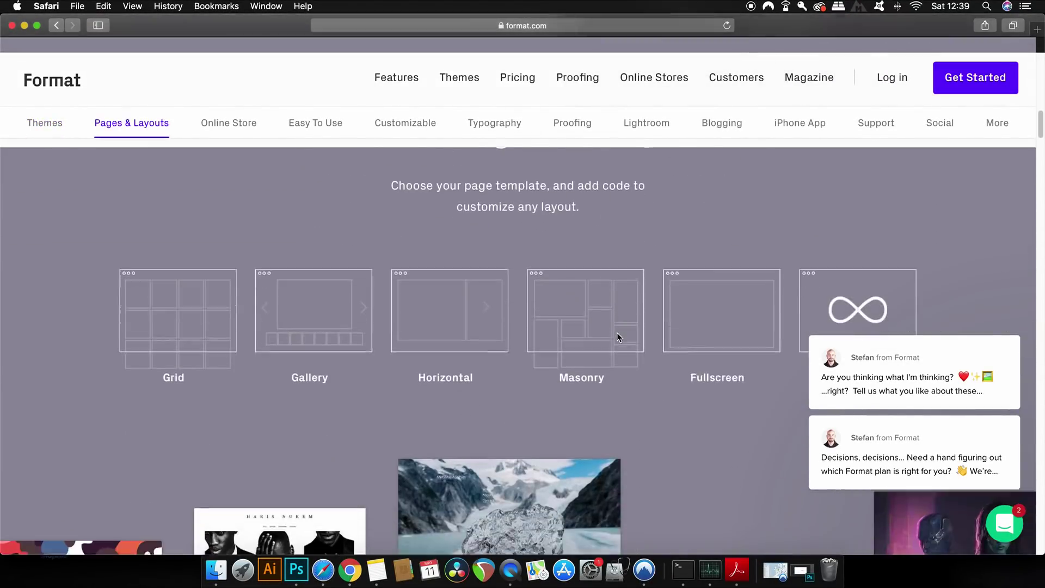
{"action": "scroll", "coordinate": [617, 333], "scroll_direction": "down", "scroll_amount": 15}
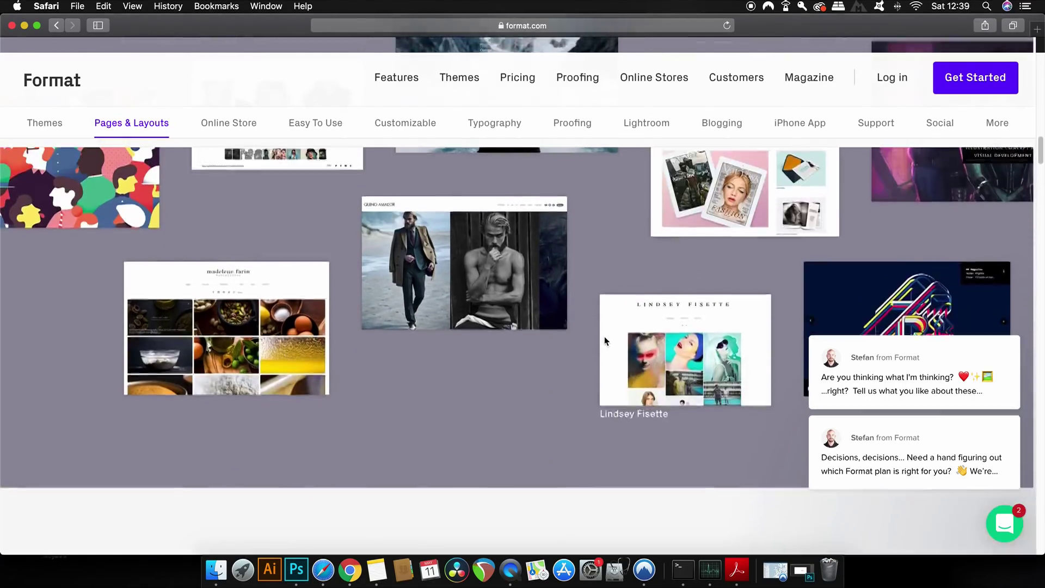
{"action": "scroll", "coordinate": [604, 341], "scroll_direction": "down", "scroll_amount": 8}
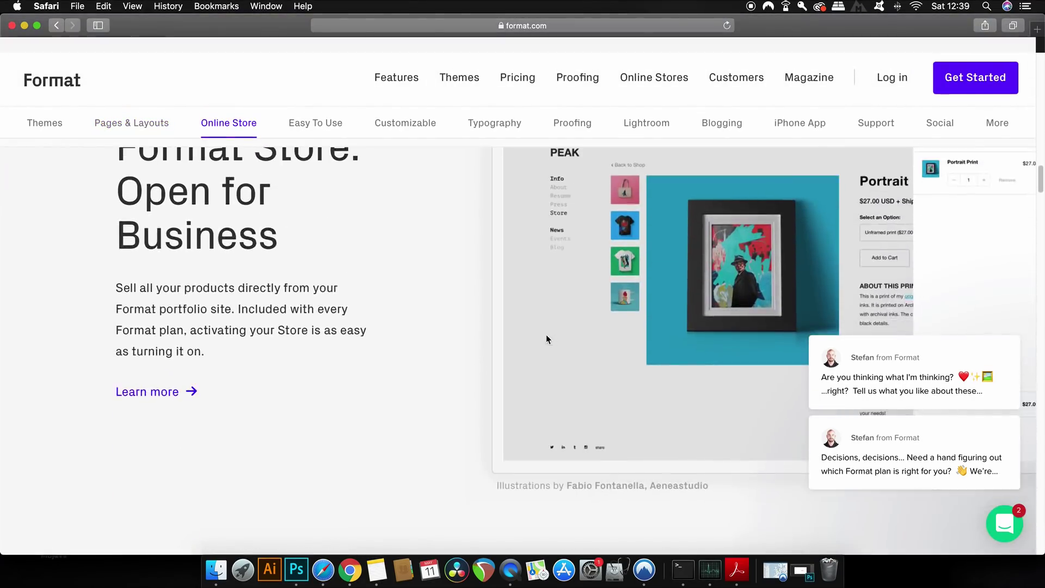
{"action": "scroll", "coordinate": [546, 334], "scroll_direction": "up", "scroll_amount": 3}
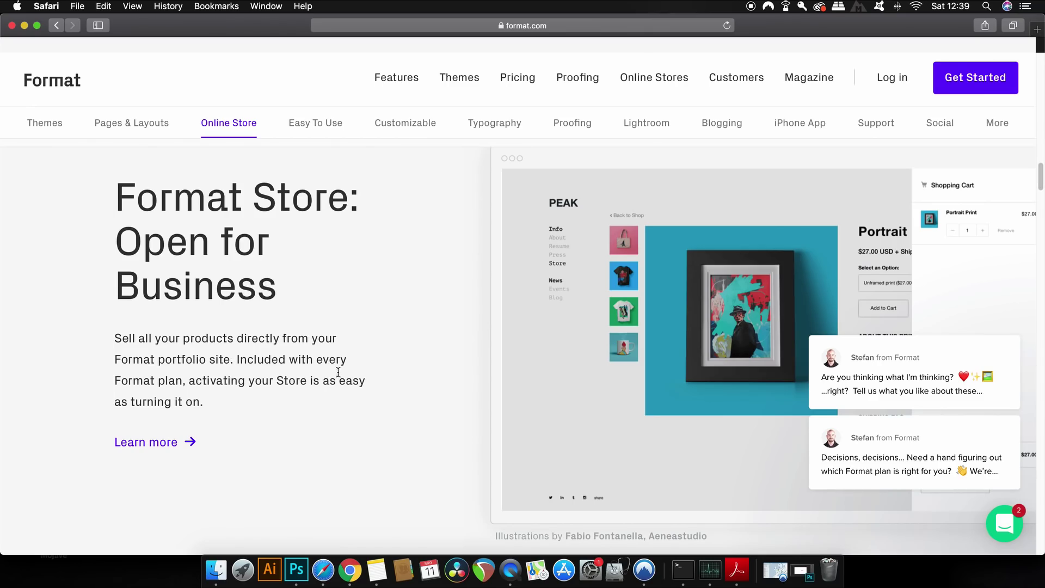
{"action": "scroll", "coordinate": [338, 373], "scroll_direction": "down", "scroll_amount": 10}
{"action": "scroll", "coordinate": [341, 373], "scroll_direction": "up", "scroll_amount": 2}
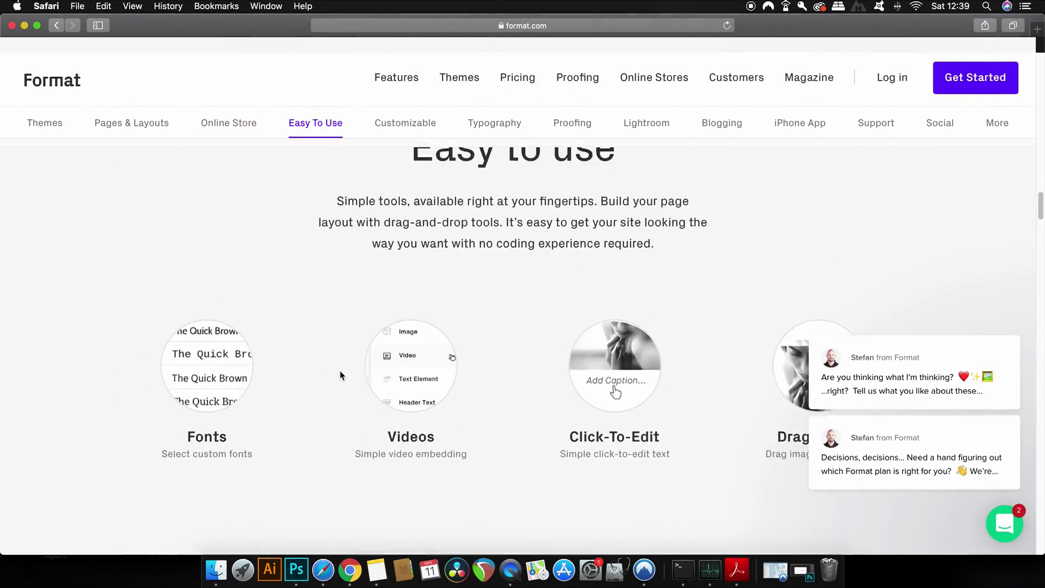
{"action": "scroll", "coordinate": [340, 370], "scroll_direction": "down", "scroll_amount": 8}
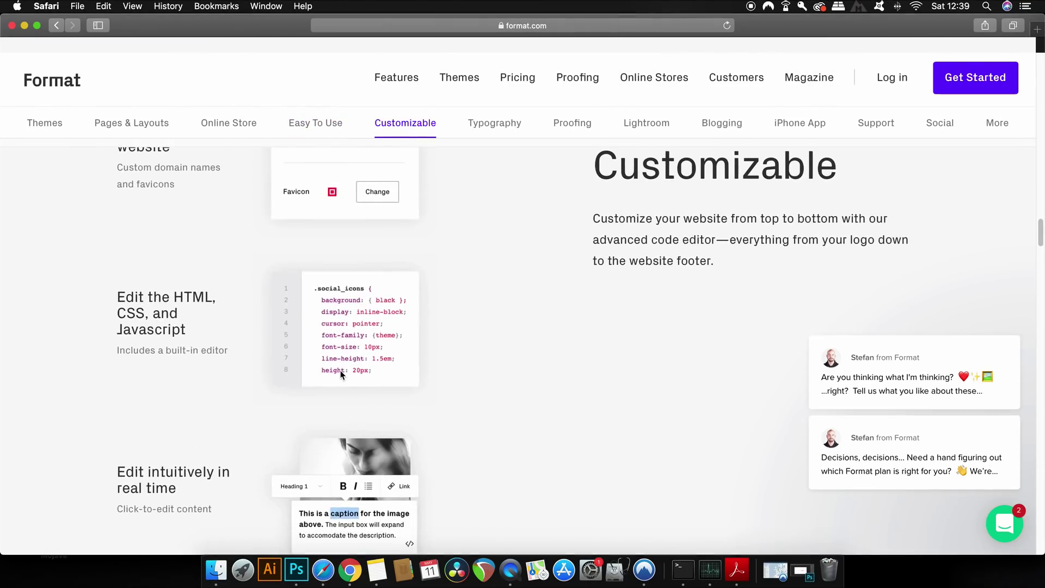
{"action": "scroll", "coordinate": [385, 380], "scroll_direction": "down", "scroll_amount": 9}
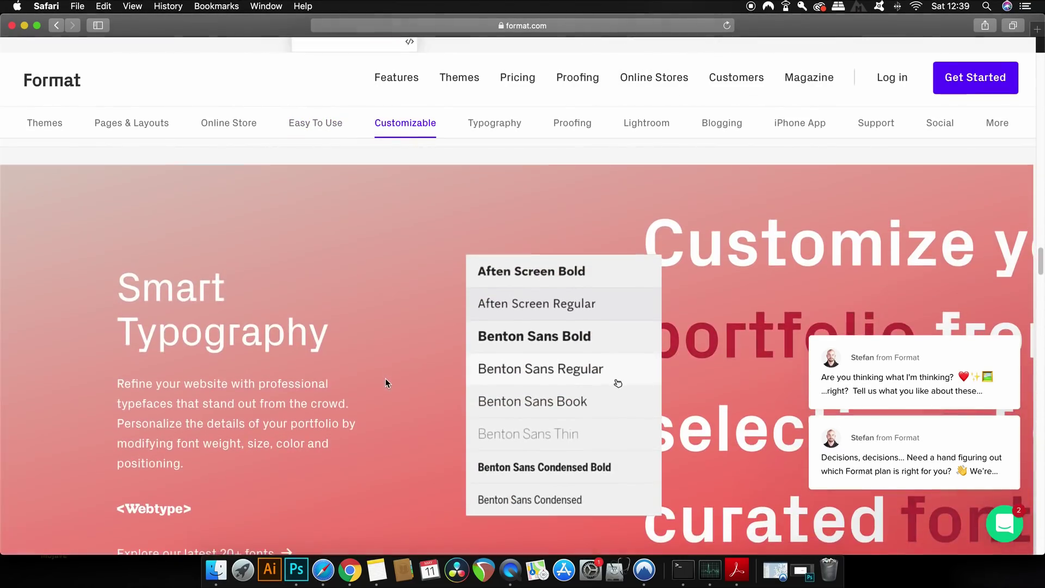
{"action": "scroll", "coordinate": [386, 380], "scroll_direction": "down", "scroll_amount": 2}
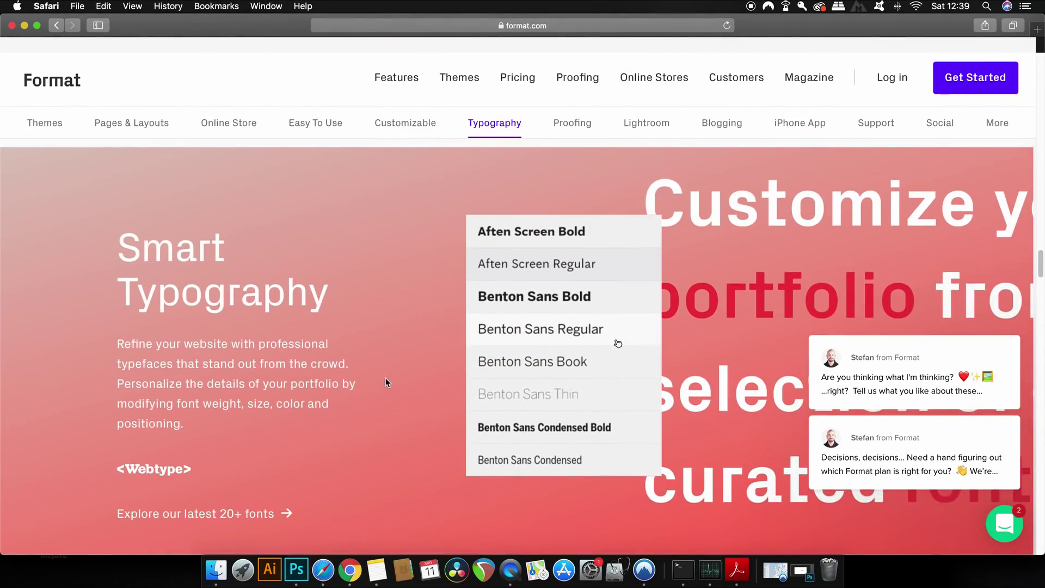